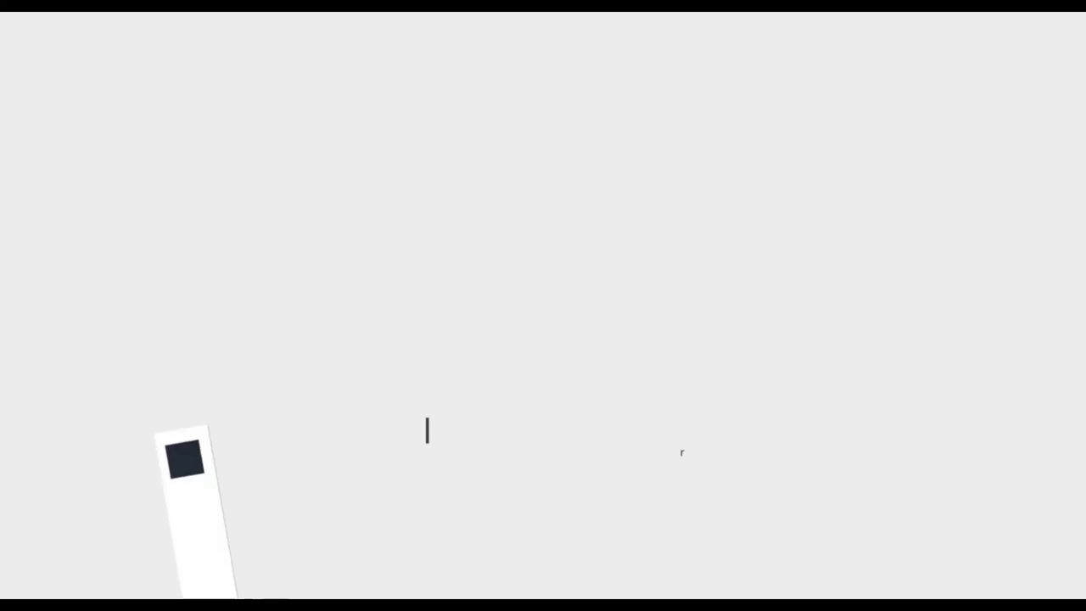
Step: Open the portrait photo onto the canvas
left_click(135, 36)
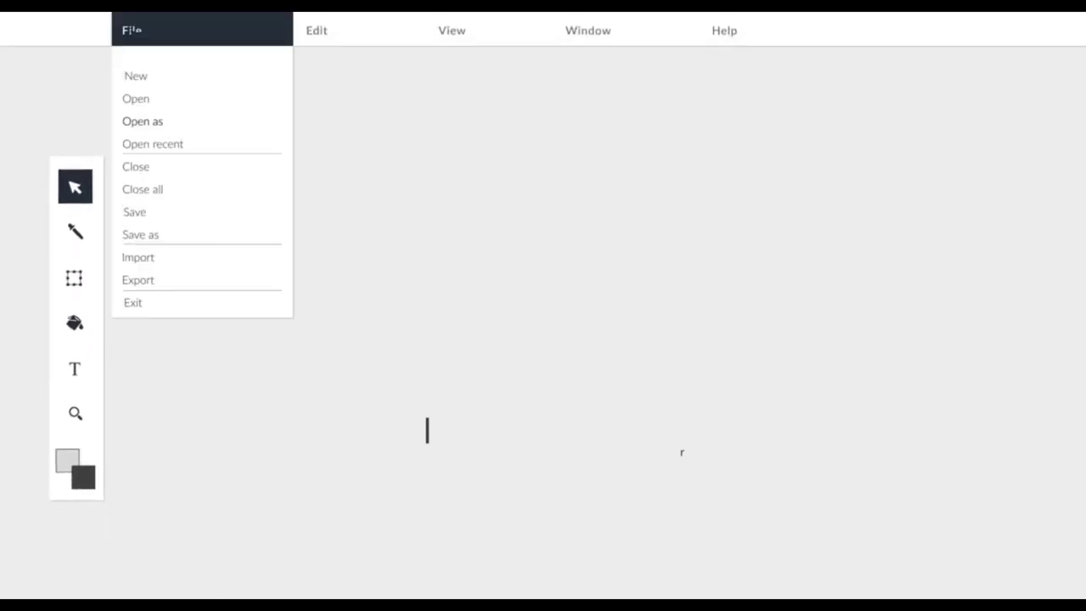
left_click(133, 101)
left_click(619, 193)
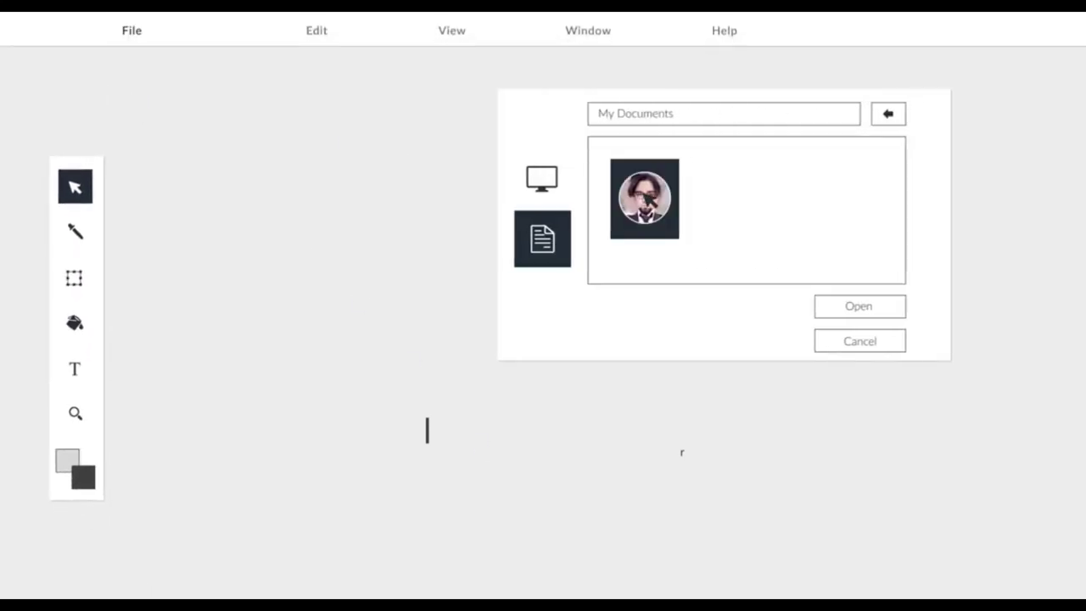
left_click(867, 310)
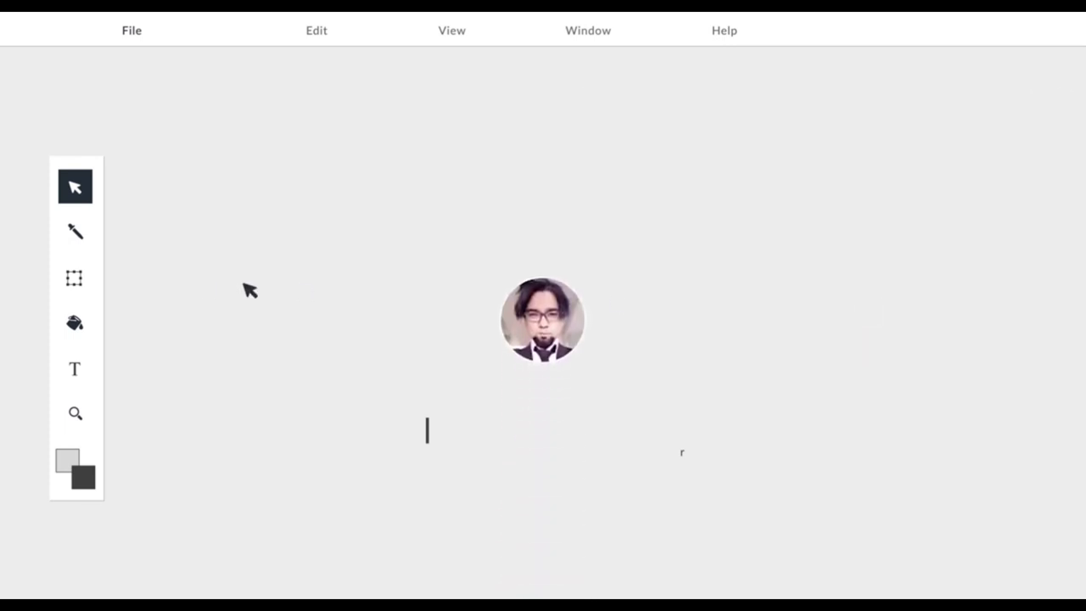
Step: Enlarge the round portrait and add the name and title 'Graphic Web Designer, Video Editor and Photographer' below
left_click(75, 278)
left_click_drag(631, 239, 666, 217)
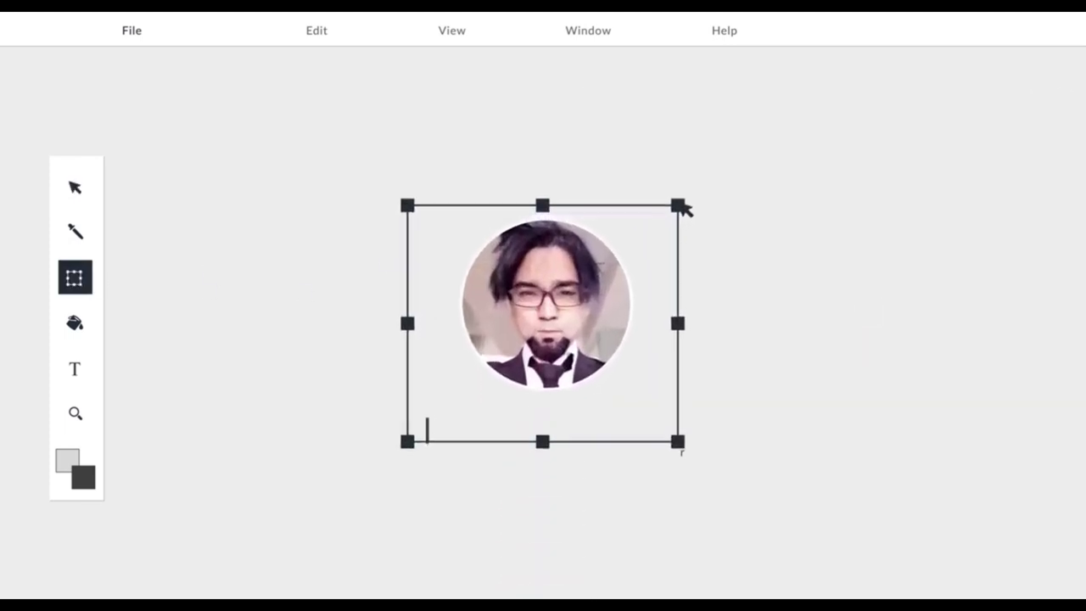
key("t")
left_click(419, 435)
type("SHAHRUKH ZAHOORGraphic Web Designer, Video")
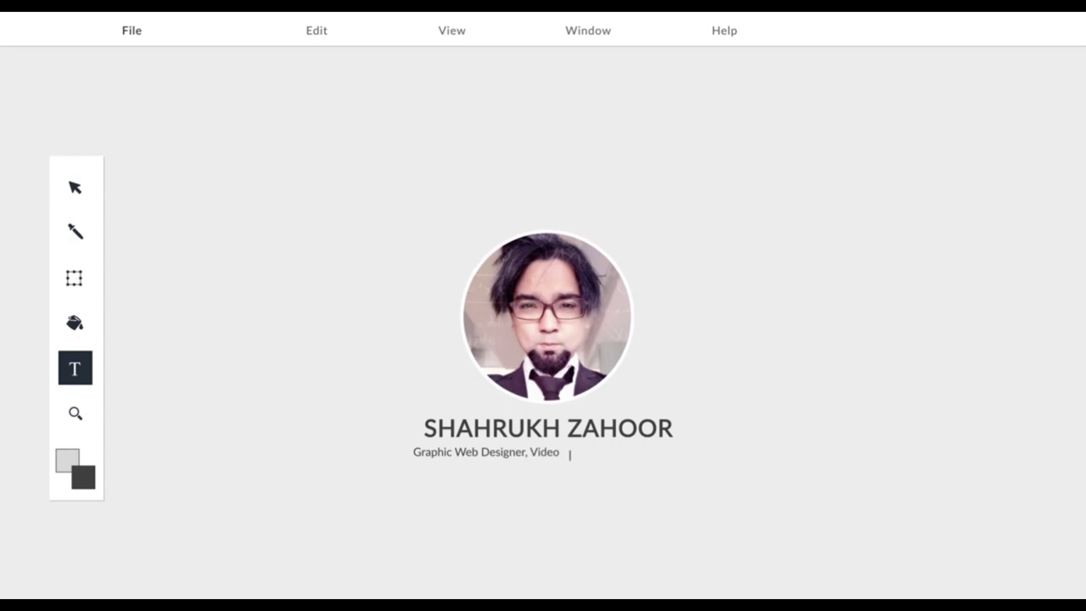
type(" Editor and Photographer")
Step: Fill the canvas background dark grey with the Paint Bucket
left_click(75, 322)
left_click(236, 257)
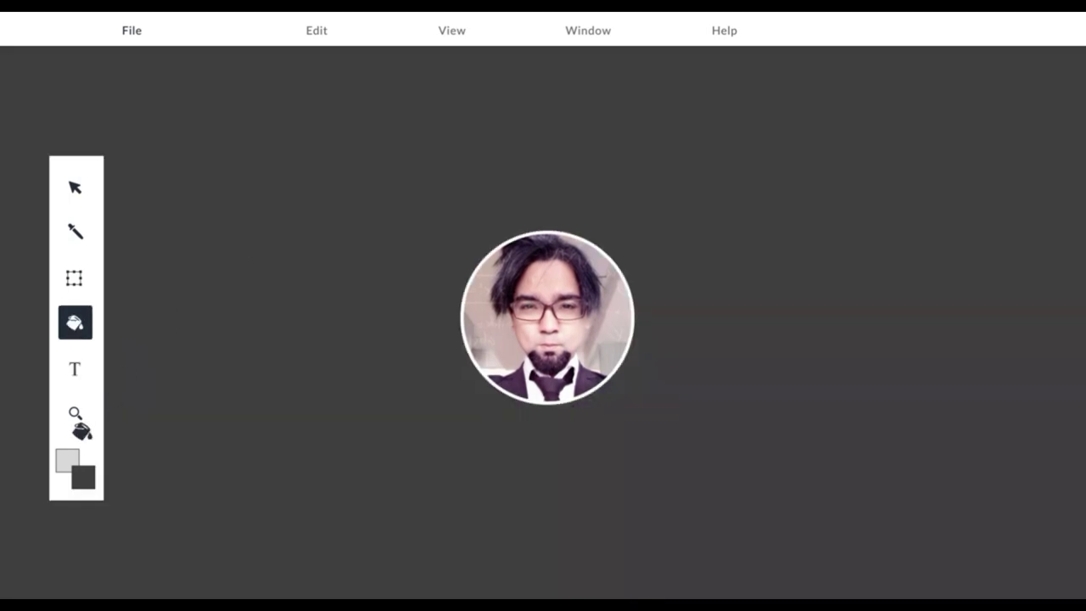
left_click(530, 436)
left_click(74, 187)
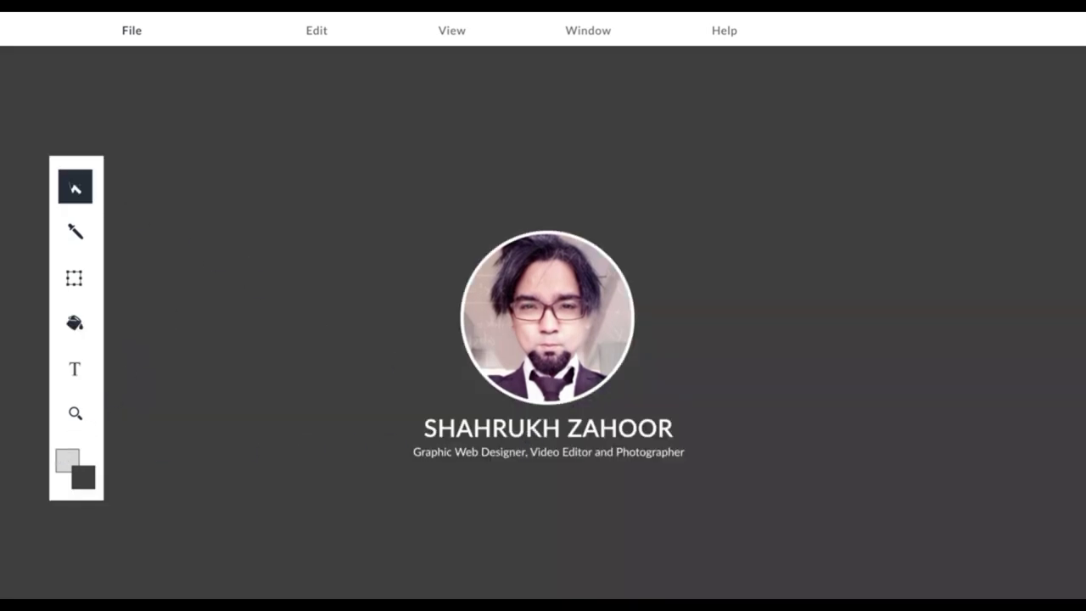
left_click(132, 29)
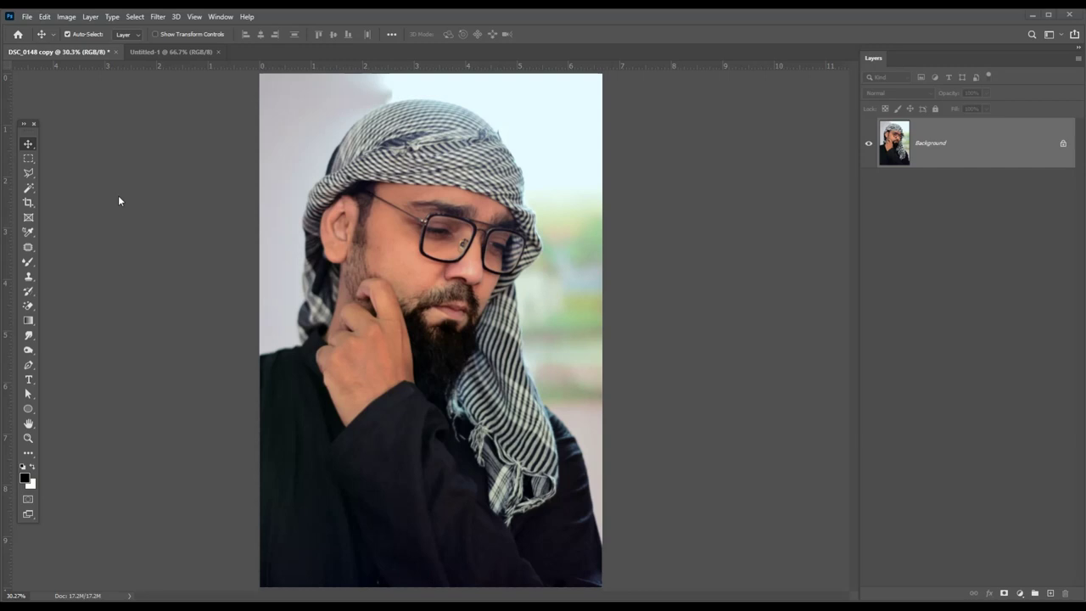
Step: Crop the portrait by trimming the top, right side and bottom slightly, and apply the crop
left_click(27, 203)
left_click(71, 205)
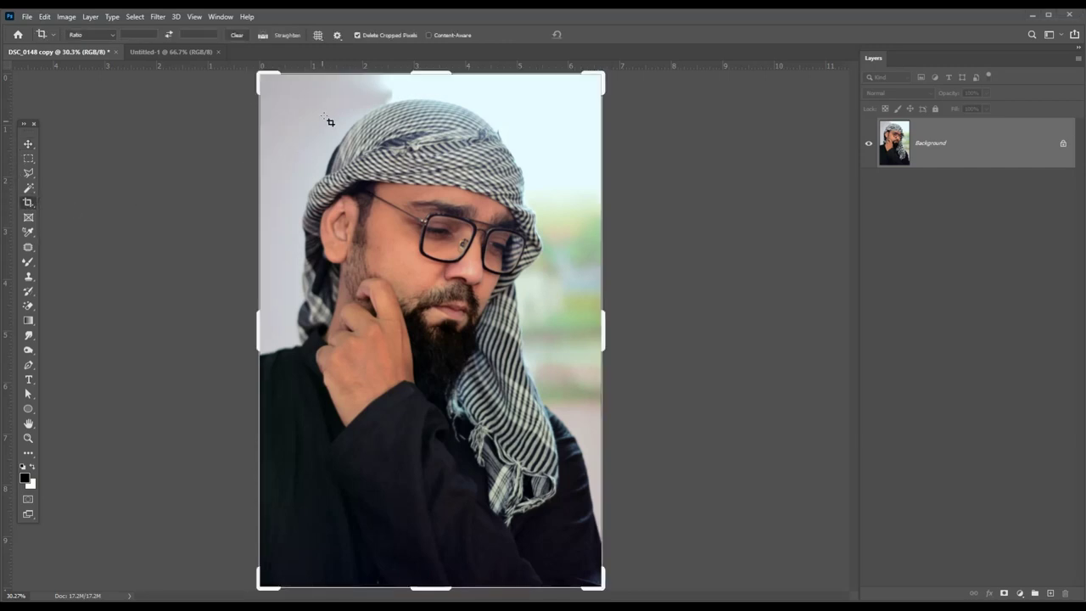
left_click_drag(433, 74, 434, 88)
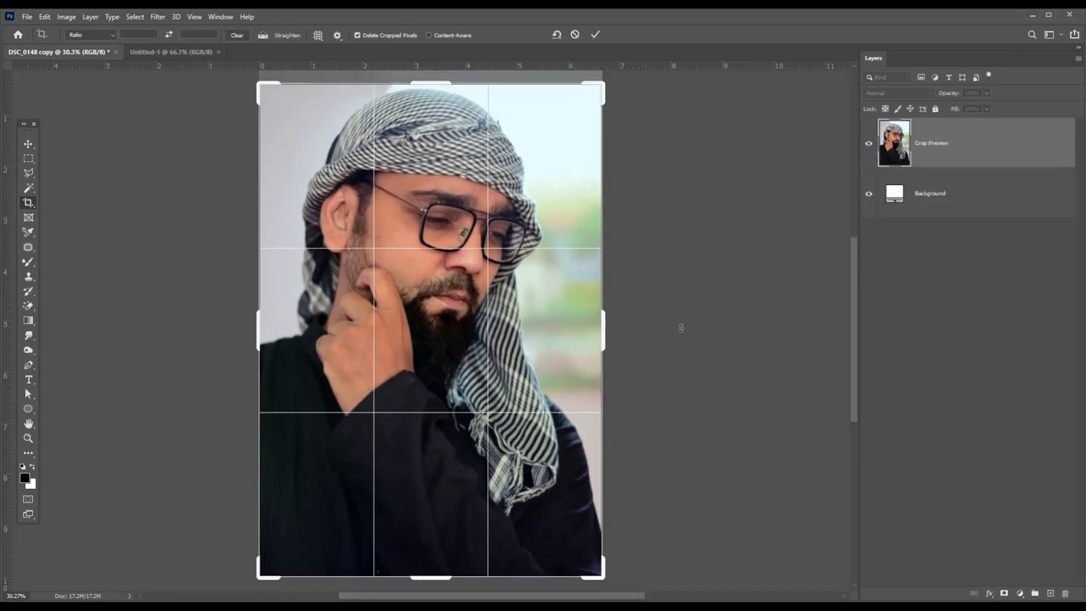
left_click_drag(604, 327, 586, 328)
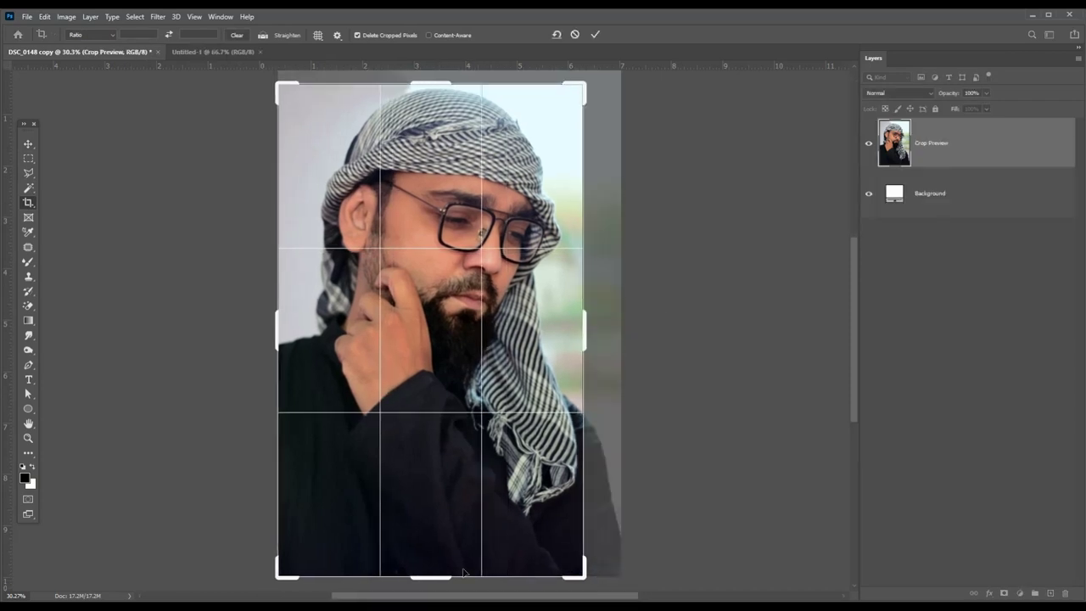
left_click_drag(464, 573, 464, 554)
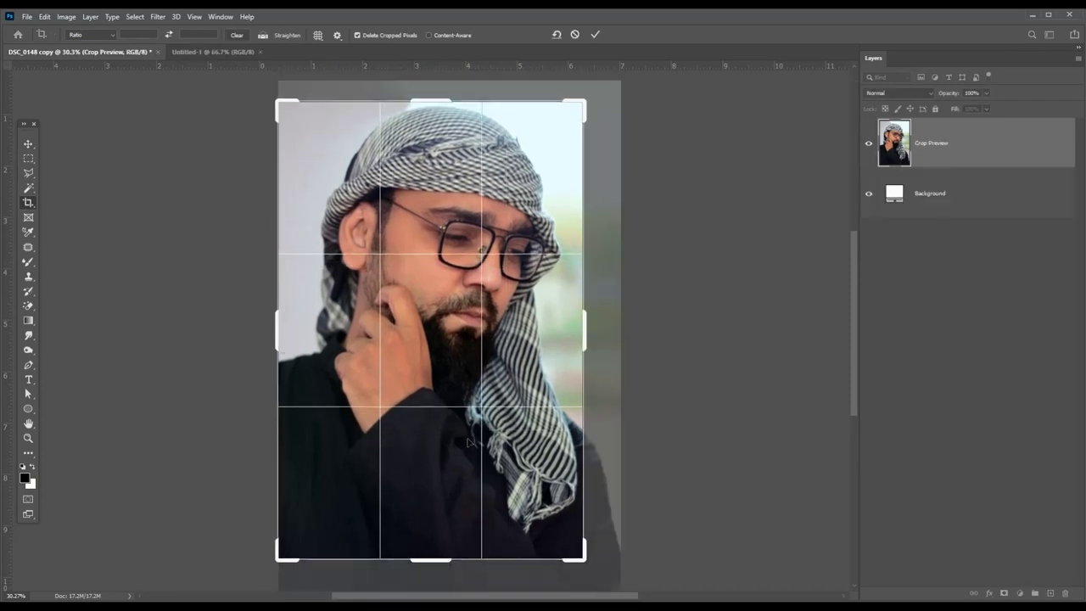
key("Return")
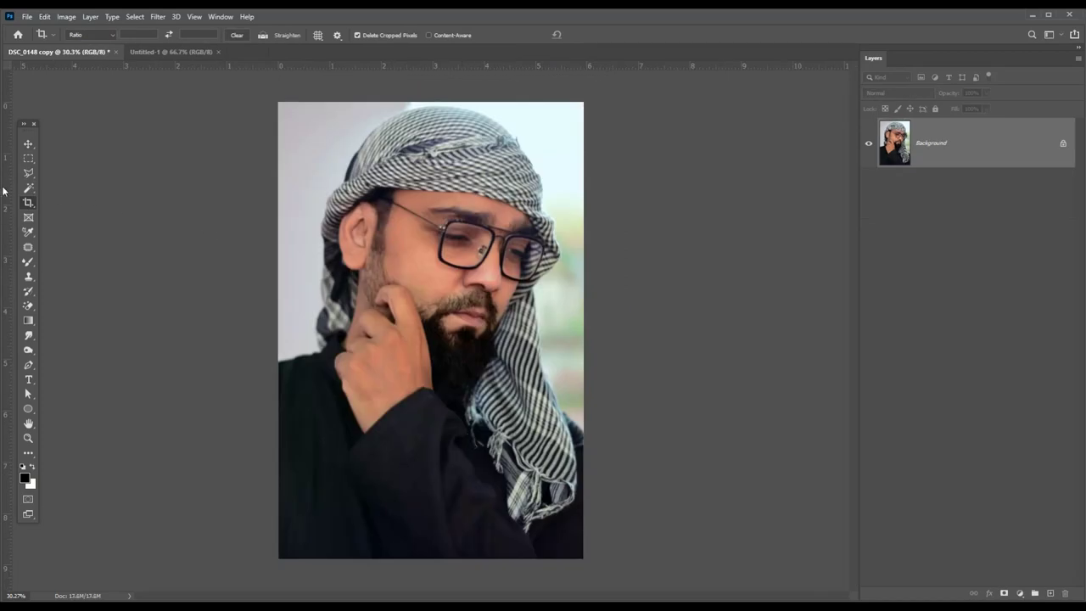
Step: In the Camera Raw Filter, set Highlights to -100, Shadows to +79 and raise Clarity
left_click(28, 143)
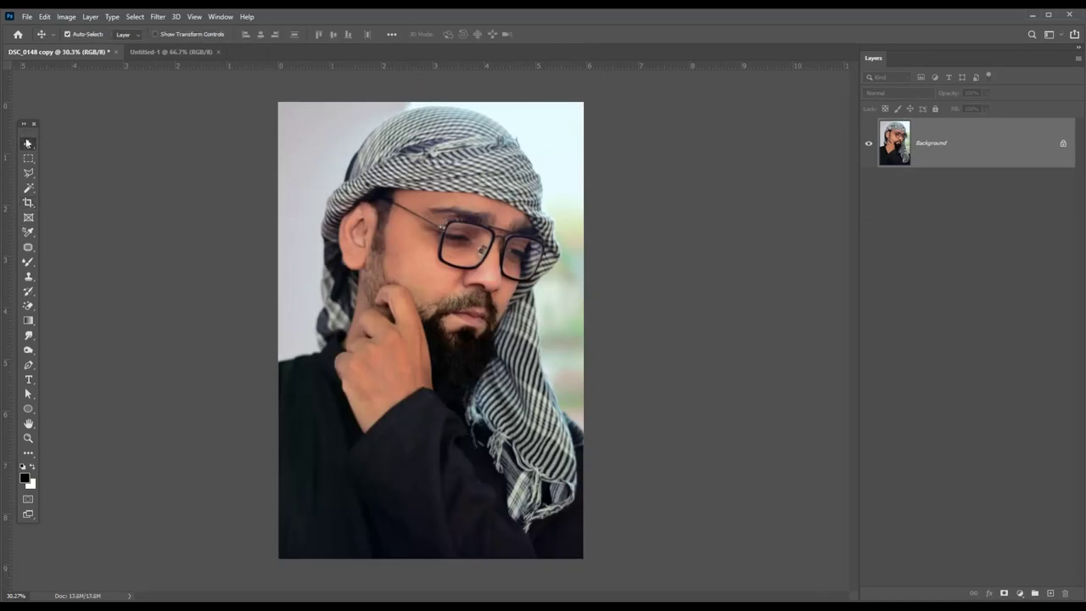
left_click(157, 17)
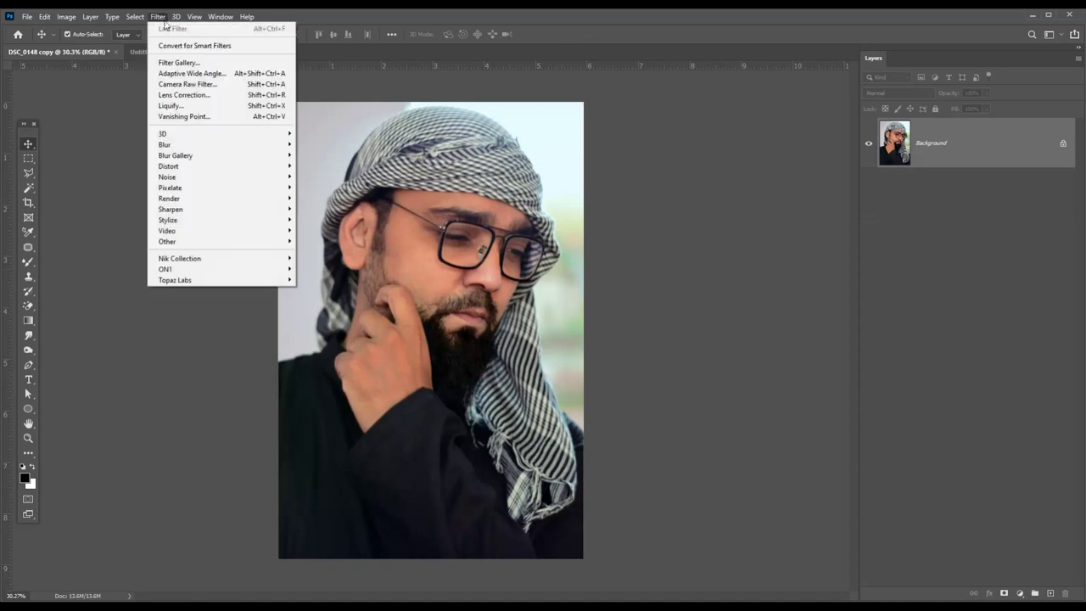
left_click(180, 84)
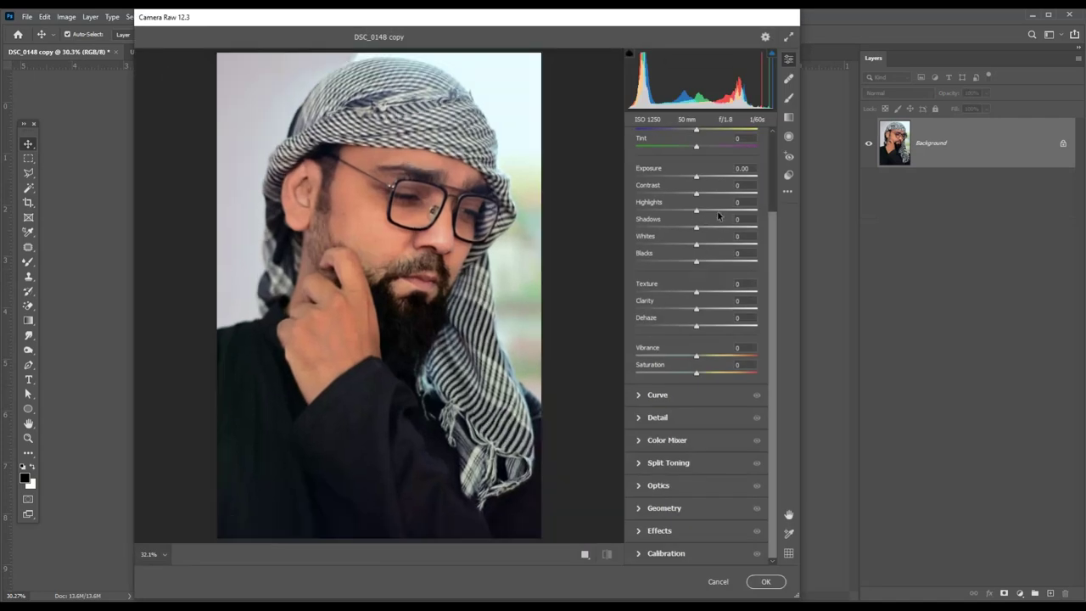
left_click_drag(696, 211, 628, 218)
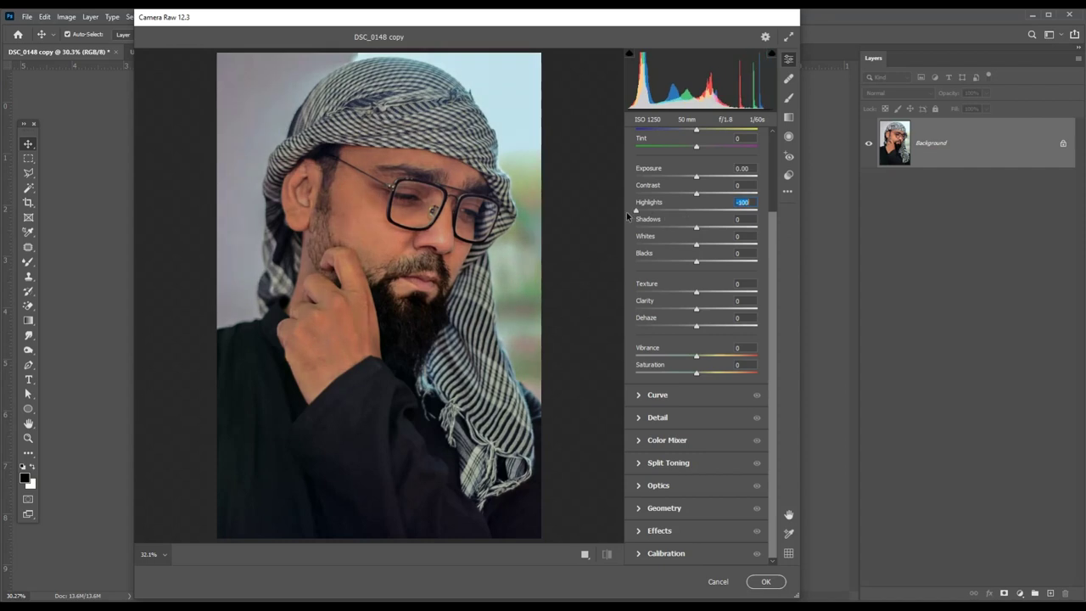
left_click_drag(697, 227, 745, 226)
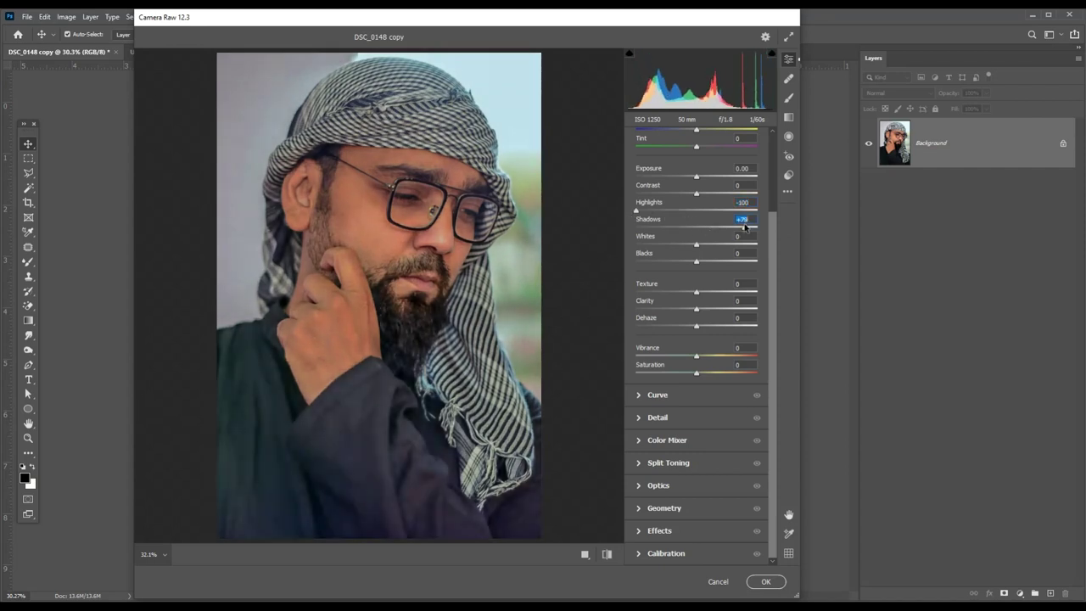
left_click_drag(715, 310, 720, 309)
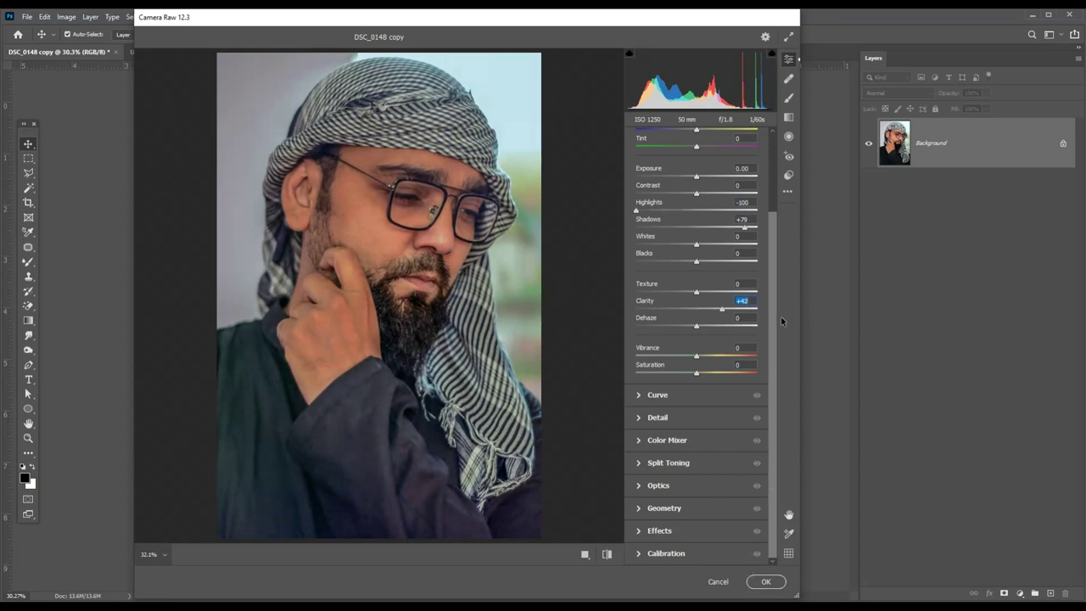
Step: Add a -15 vignette and apply the Camera Raw edits
left_click(659, 531)
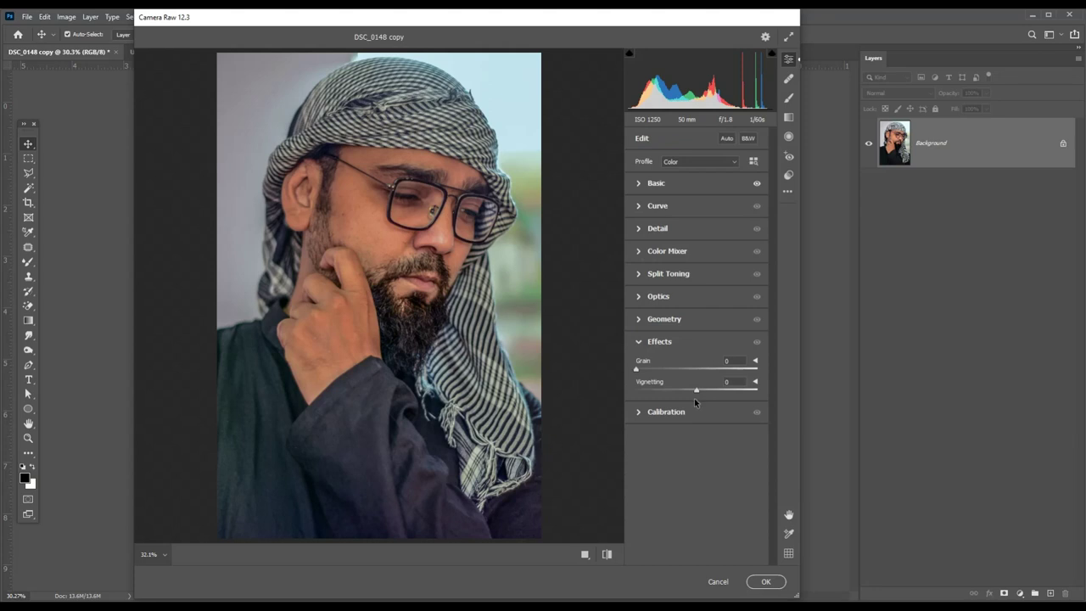
left_click_drag(696, 392, 688, 394)
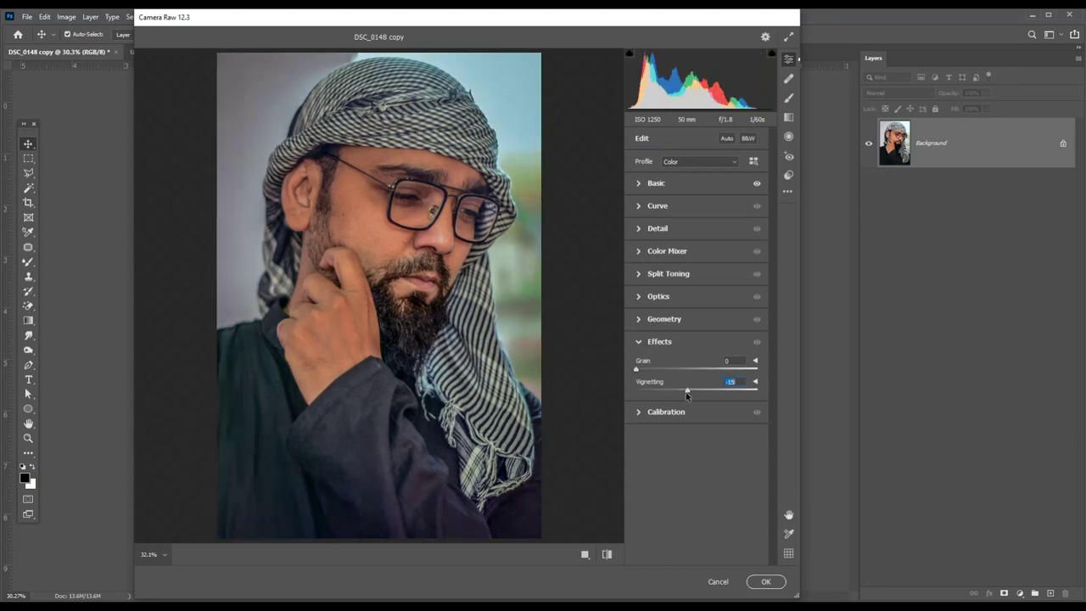
left_click(767, 582)
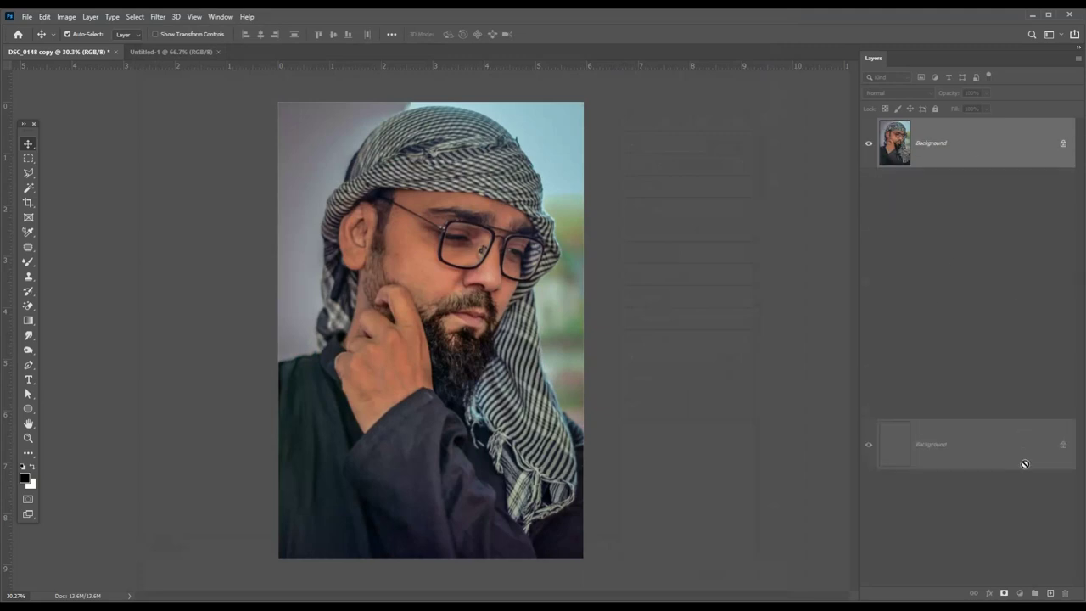
Step: Duplicate the Background layer twice and apply High Pass with radius 5 to the top copy
left_click_drag(978, 158, 1049, 592)
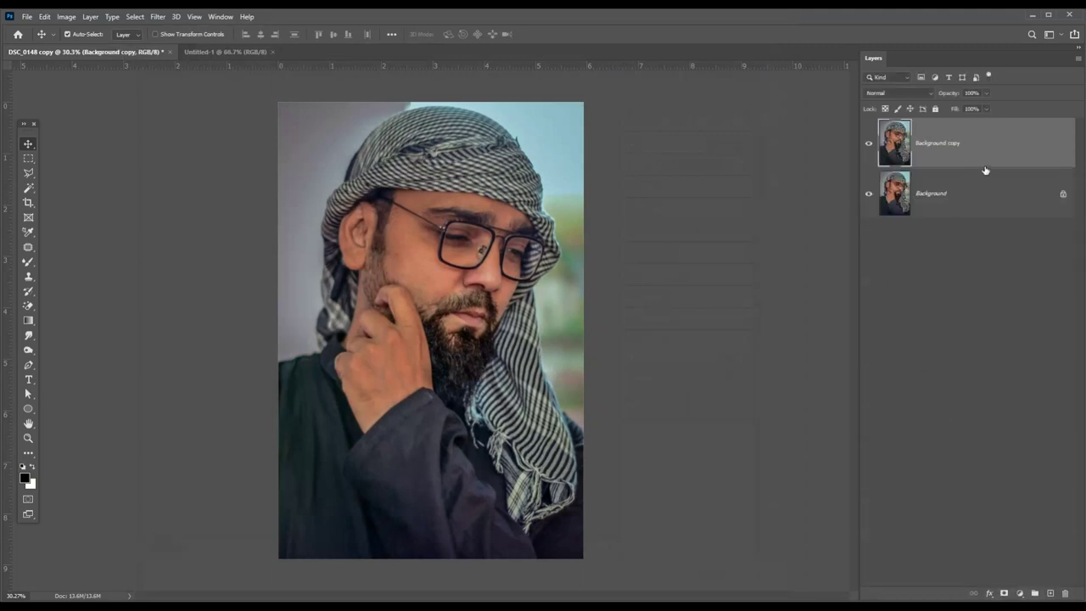
left_click_drag(1011, 139, 1050, 592)
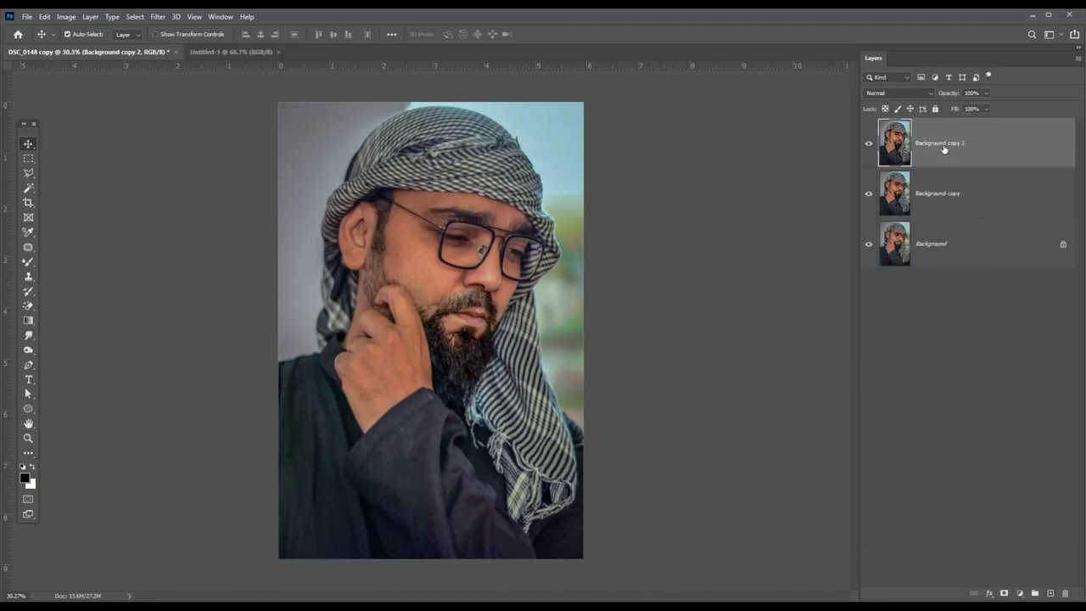
left_click(156, 17)
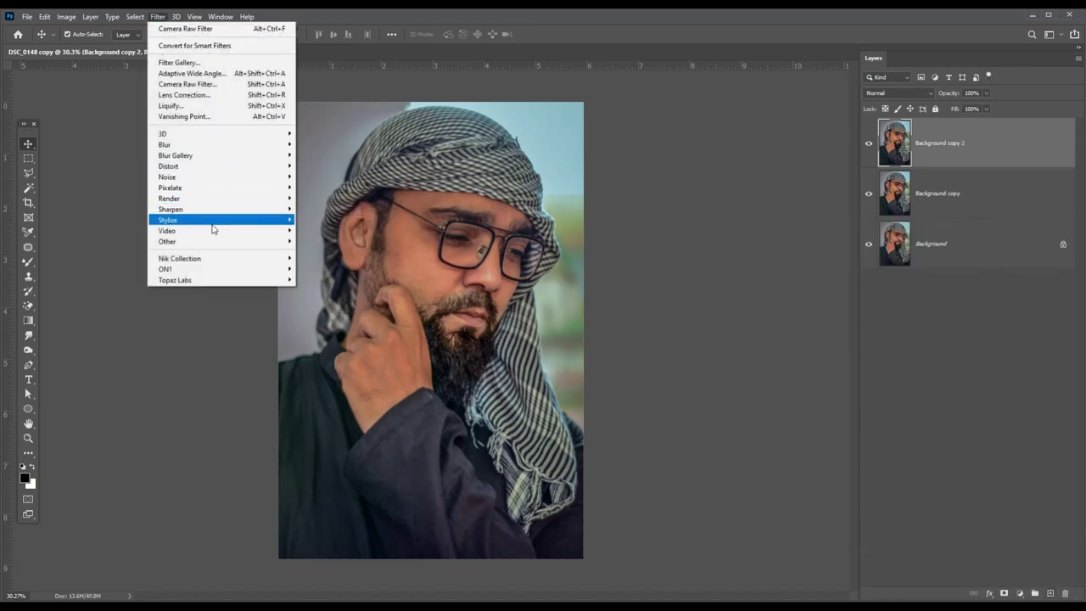
mouse_move(167, 241)
left_click(314, 251)
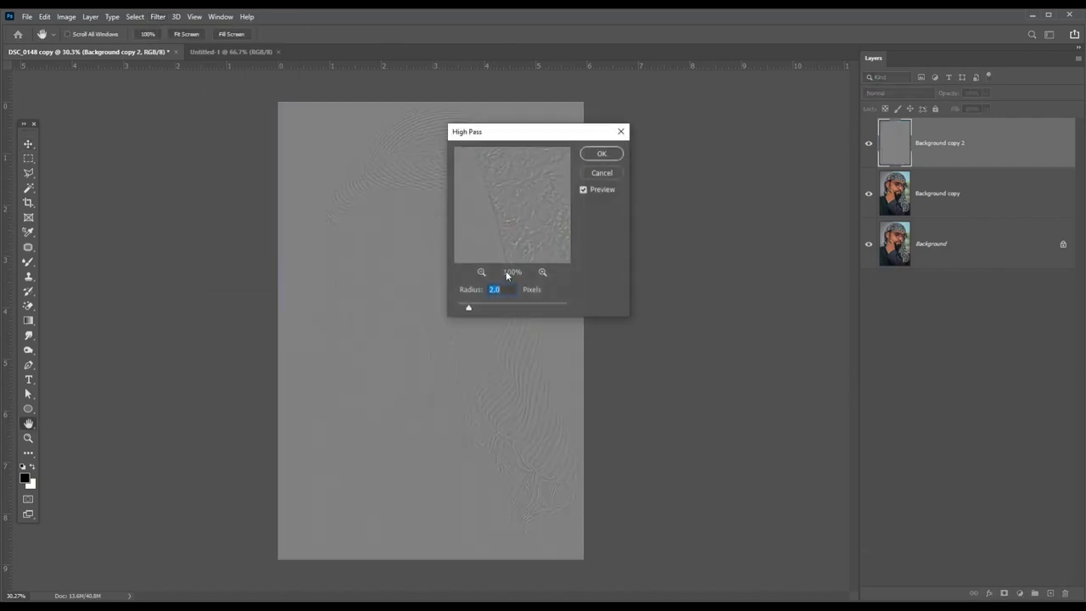
type("5")
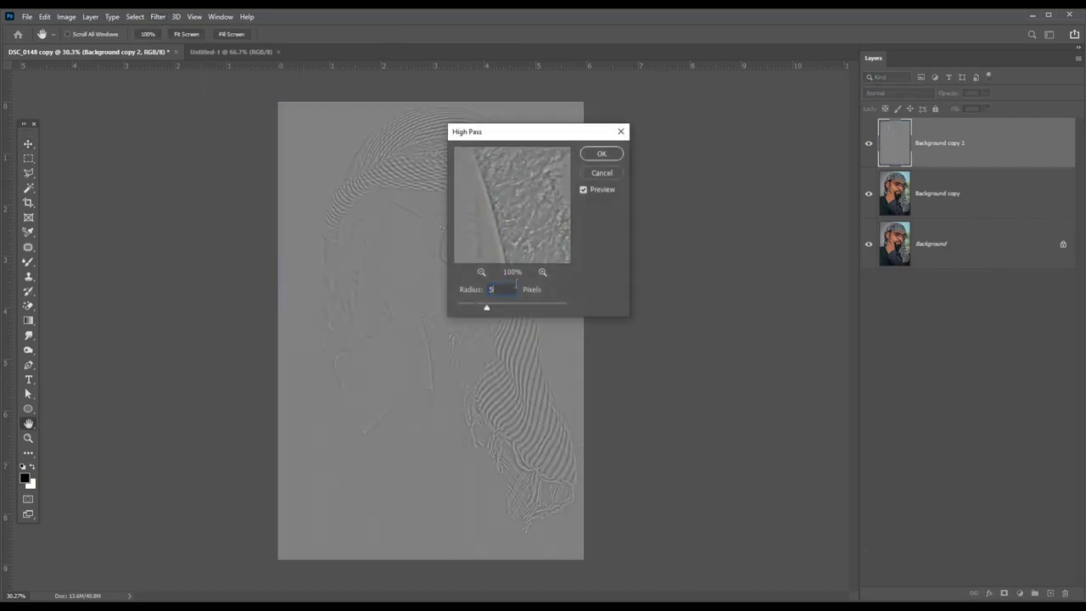
left_click(602, 154)
key("v")
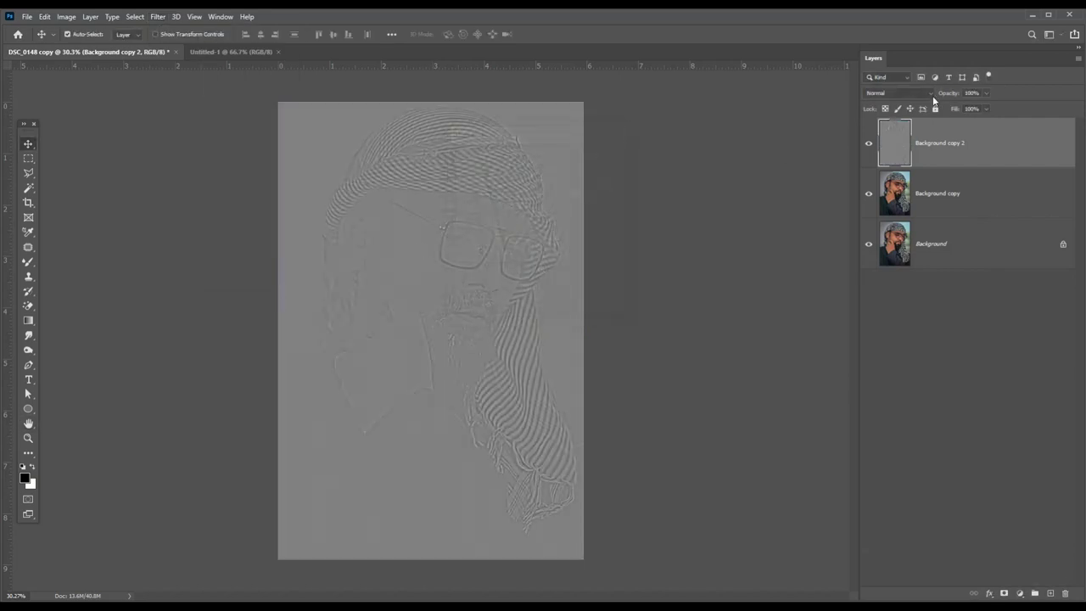
left_click(924, 92)
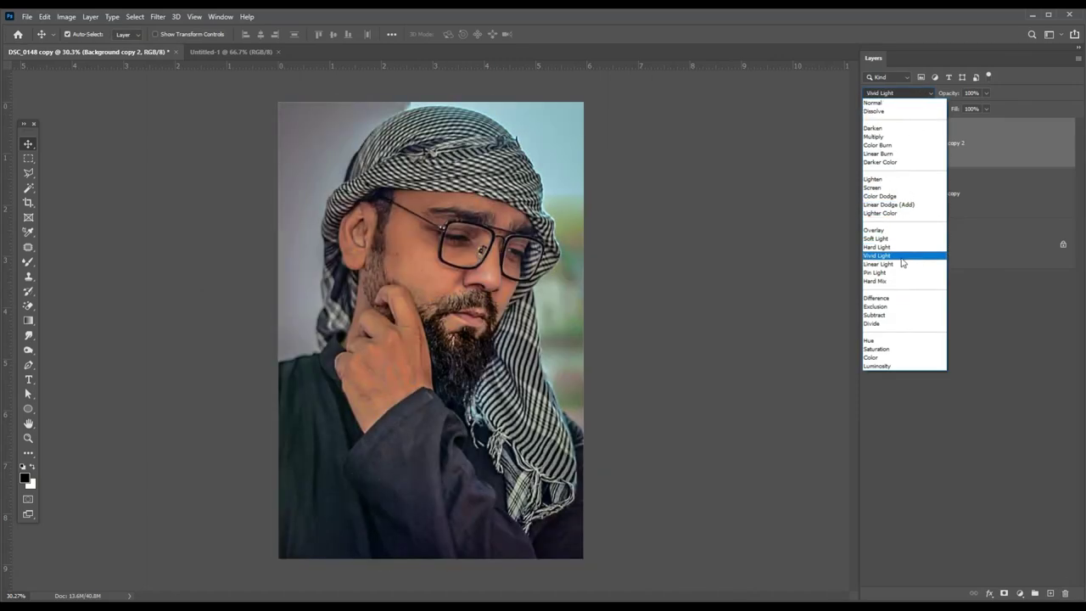
Step: Blend the high-pass layer in Vivid Light and select the Mixer Brush tool
left_click(901, 257)
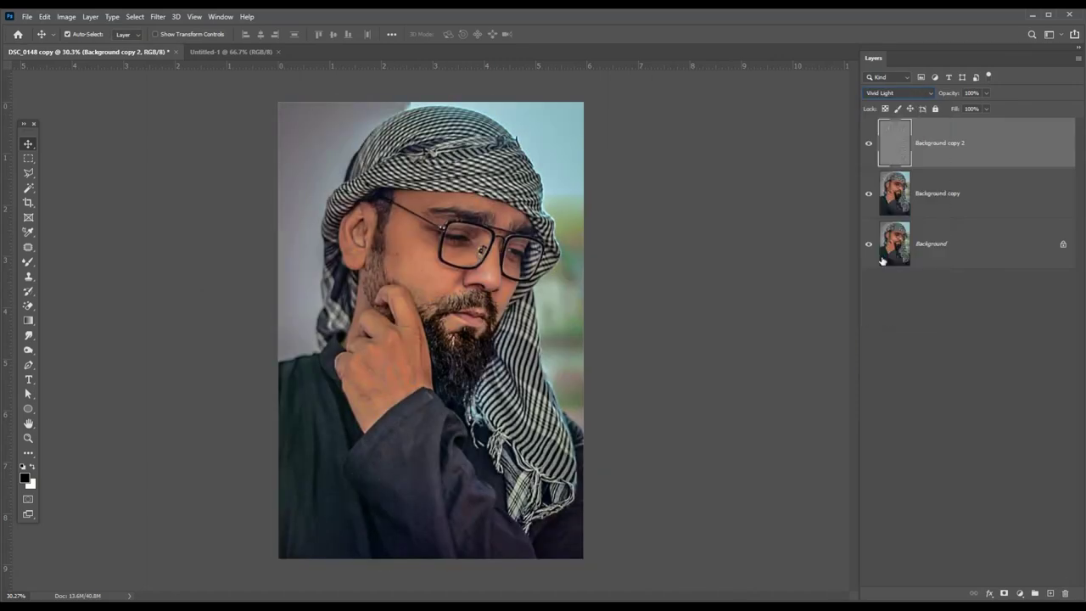
left_click(29, 263)
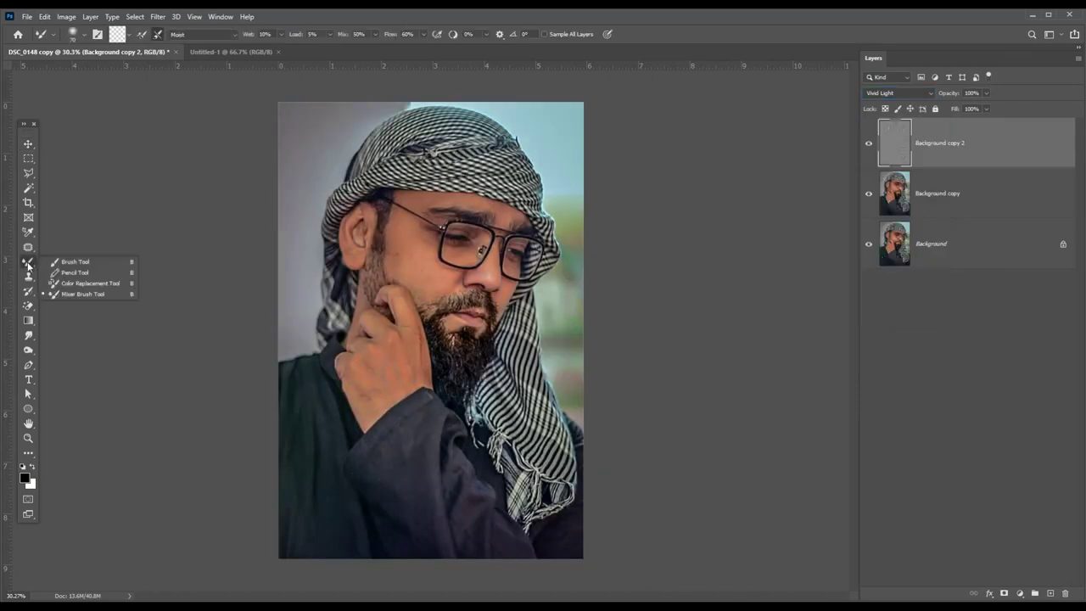
left_click(95, 295)
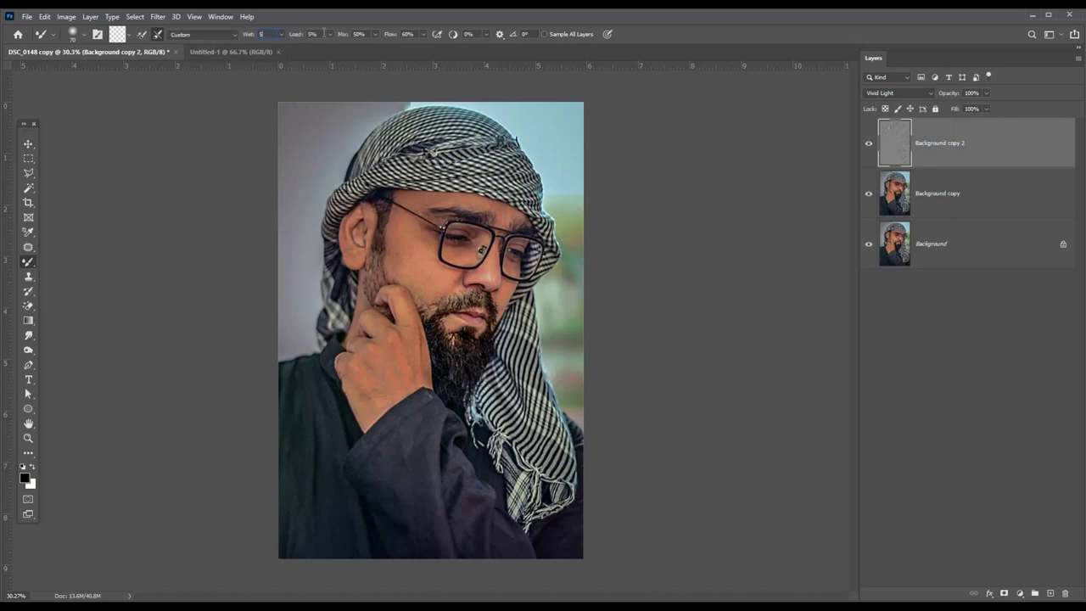
type("10")
Step: Set the mixer brush Load to 10% with the Moist preset, then zoom in on the face
left_click(362, 34)
left_click(234, 35)
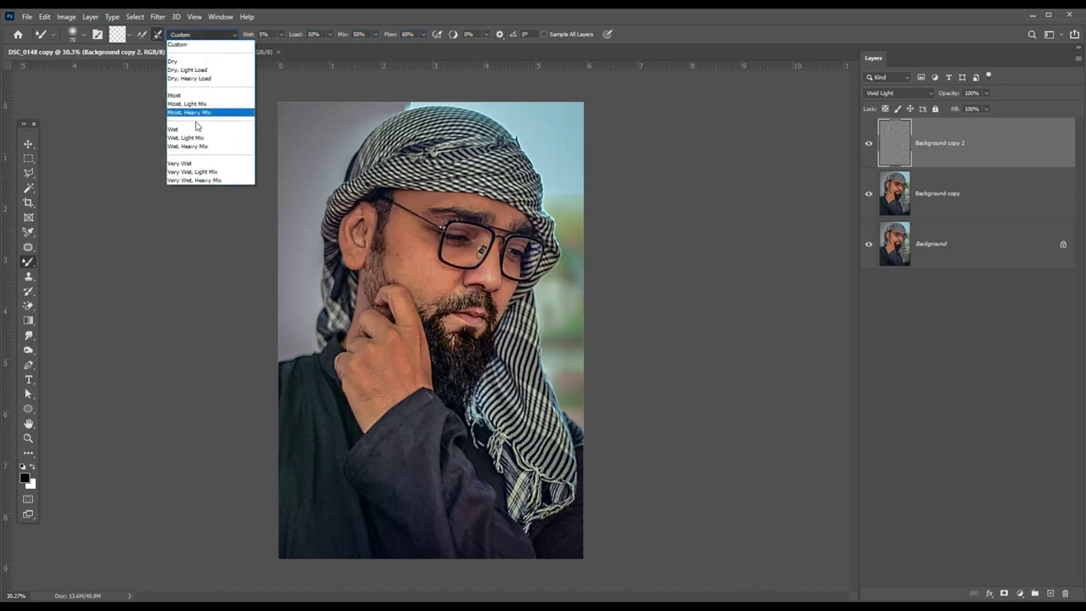
left_click(179, 95)
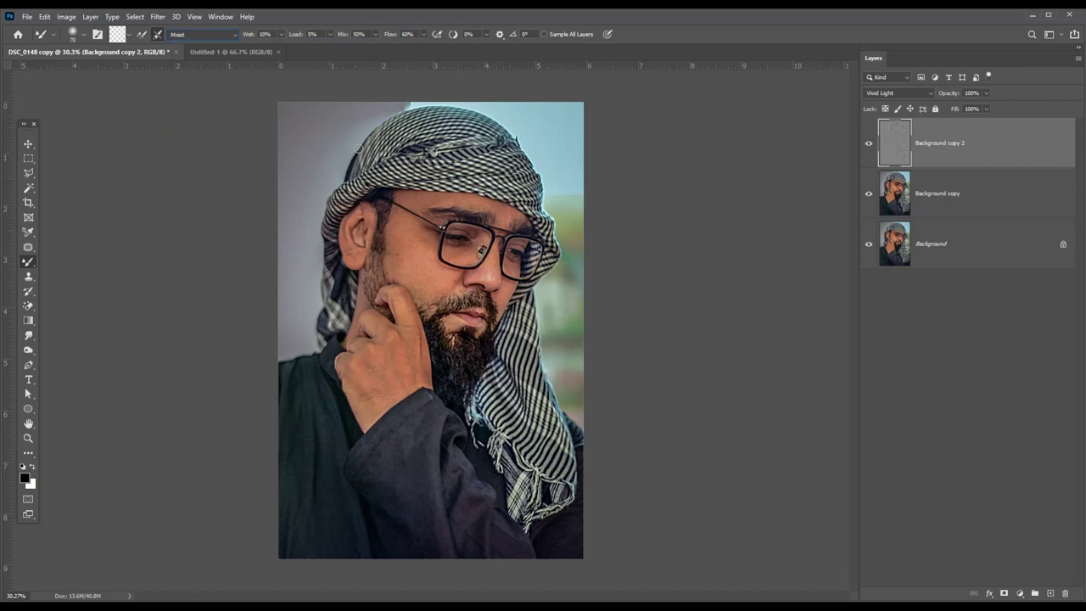
left_click(28, 438)
left_click(469, 212)
Step: Zoom in around the glasses and reselect the Mixer Brush on the Background copy layer
left_click(469, 212)
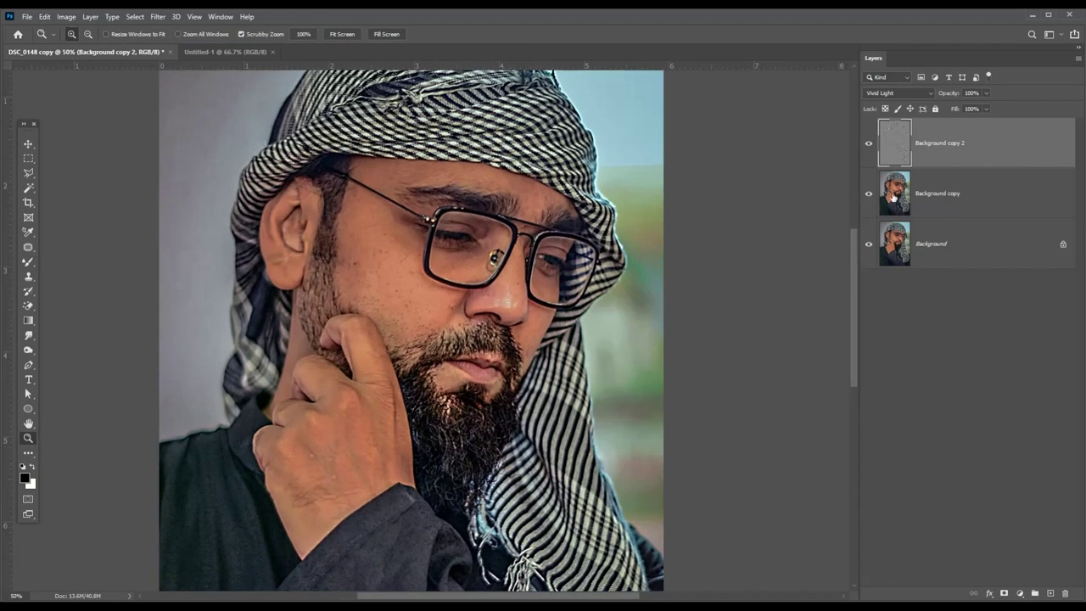
left_click(925, 196)
left_click(28, 264)
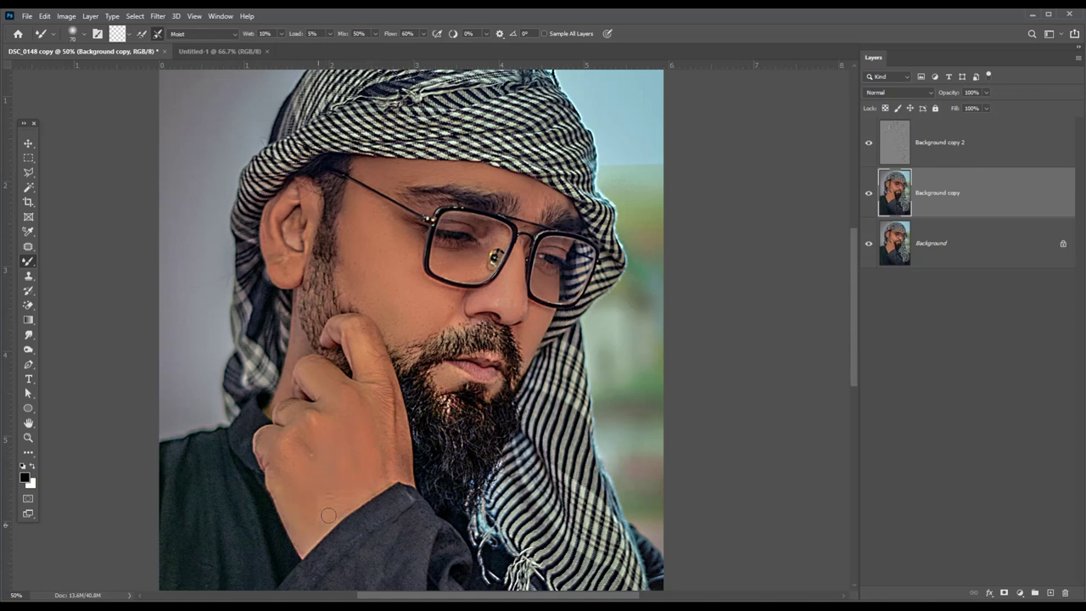
Step: Blend the hand skin up to the fingertip, then make Background copy 2 active
mouse_move(379, 363)
left_mouse_down()
mouse_move(364, 331)
mouse_move(371, 386)
left_mouse_up()
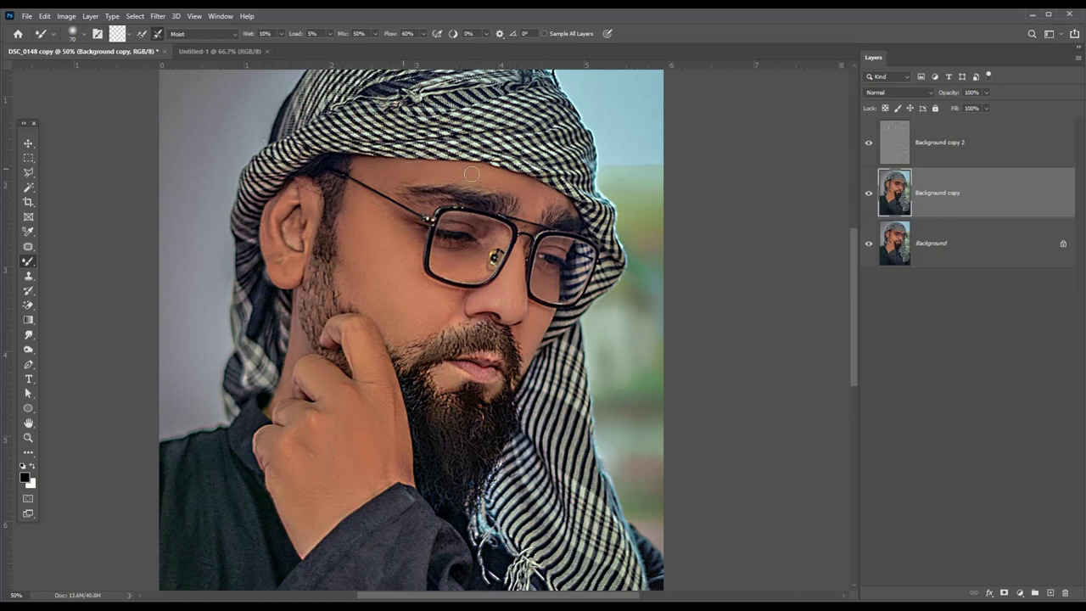
left_click(969, 145)
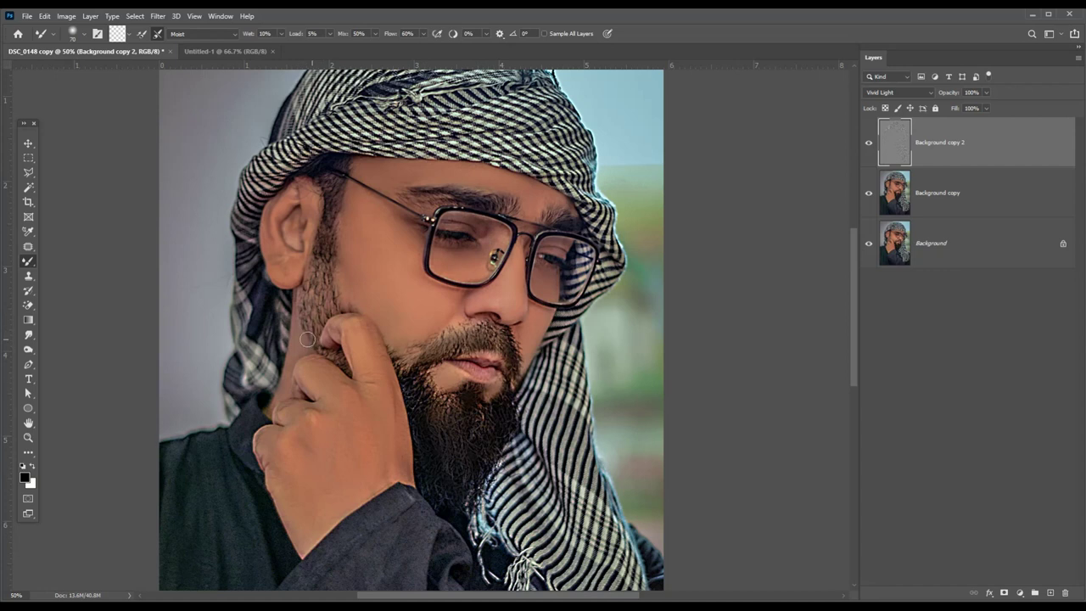
Step: Pan around the portrait to view the lower body, then the head and glasses
left_click_drag(397, 459, 363, 270)
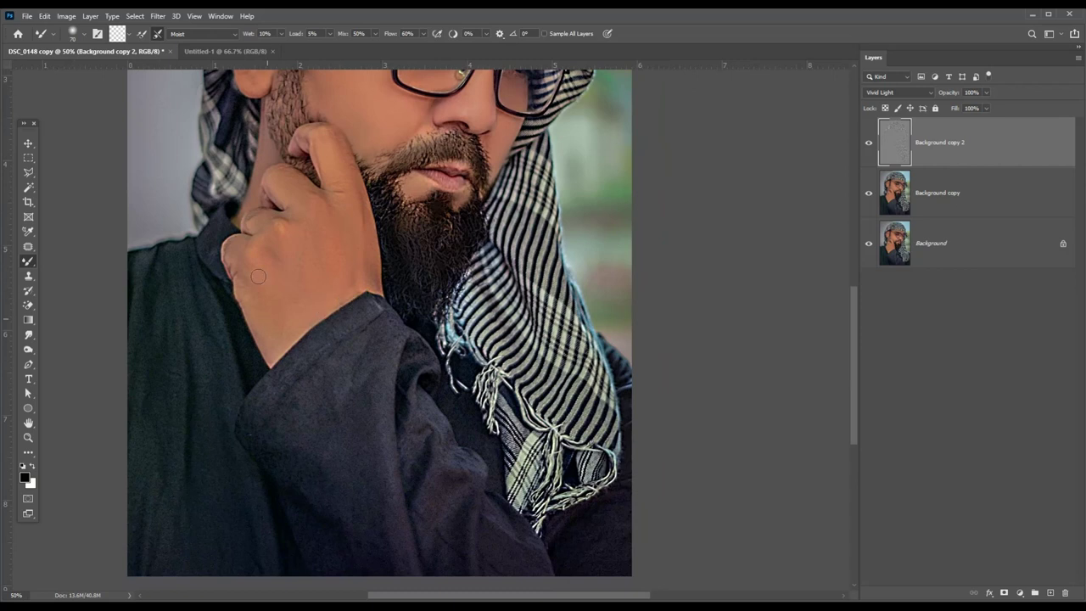
left_click_drag(476, 201, 396, 439)
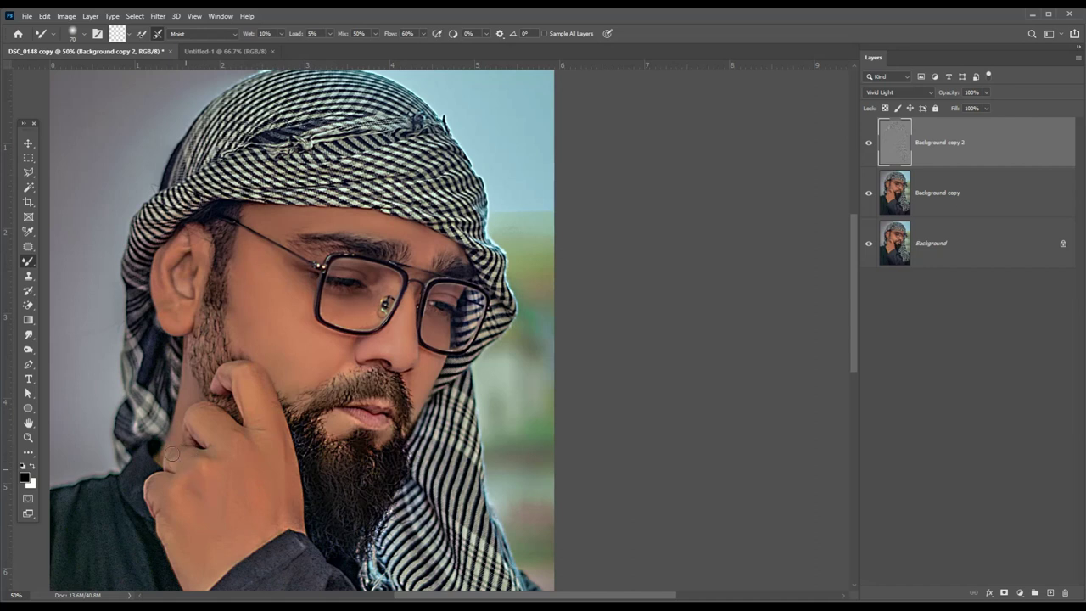
scroll(785, 366, "left", 5)
scroll(785, 365, "down", 2)
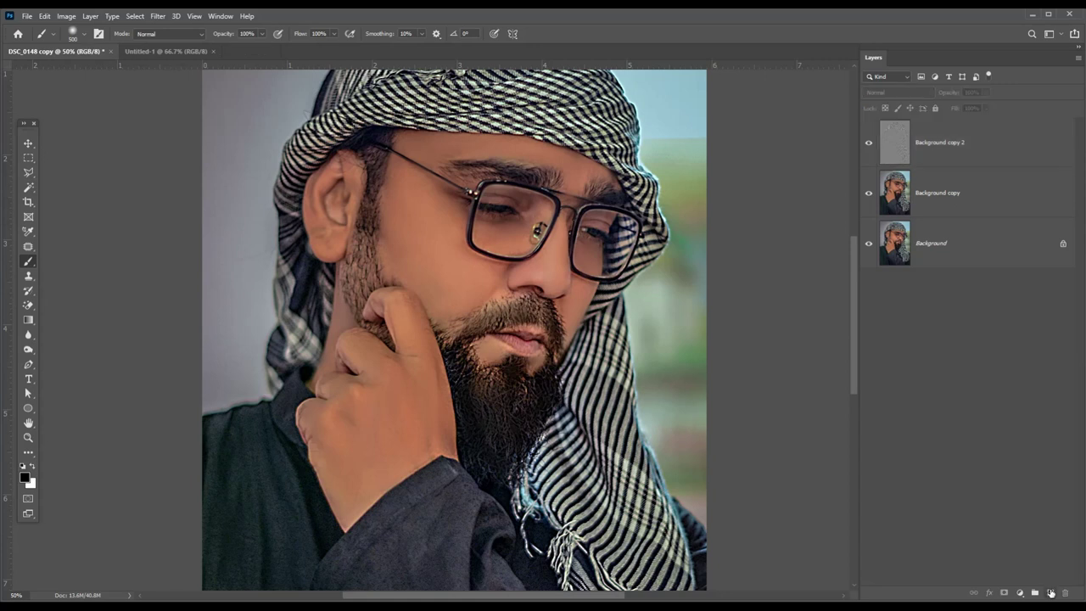
Step: Add a new Layer 1 and fill it with a merged copy of the image via Apply Image
left_click(1051, 592)
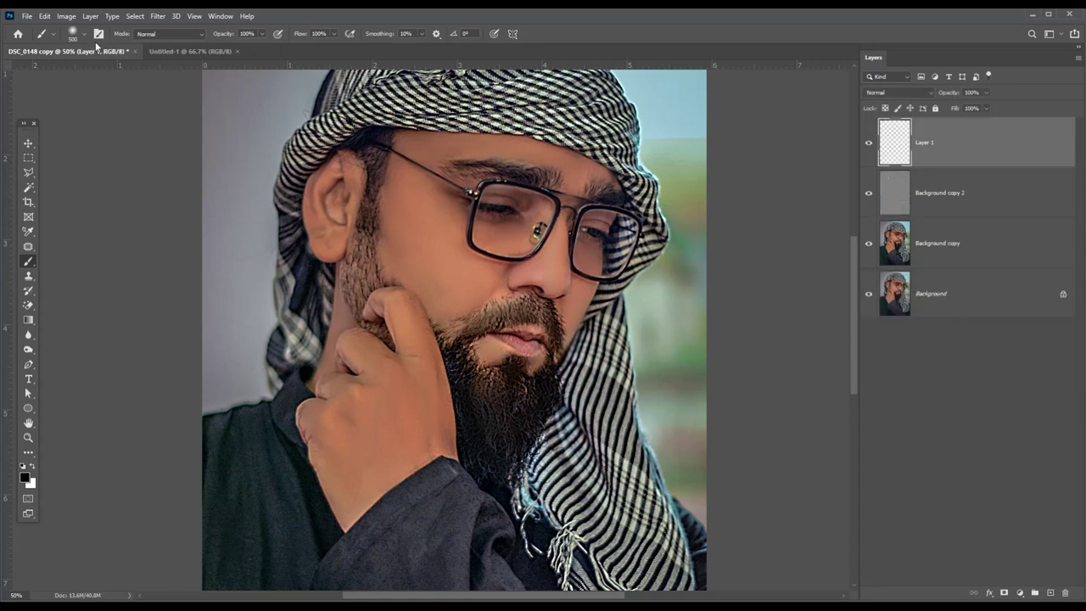
left_click(68, 16)
left_click(85, 183)
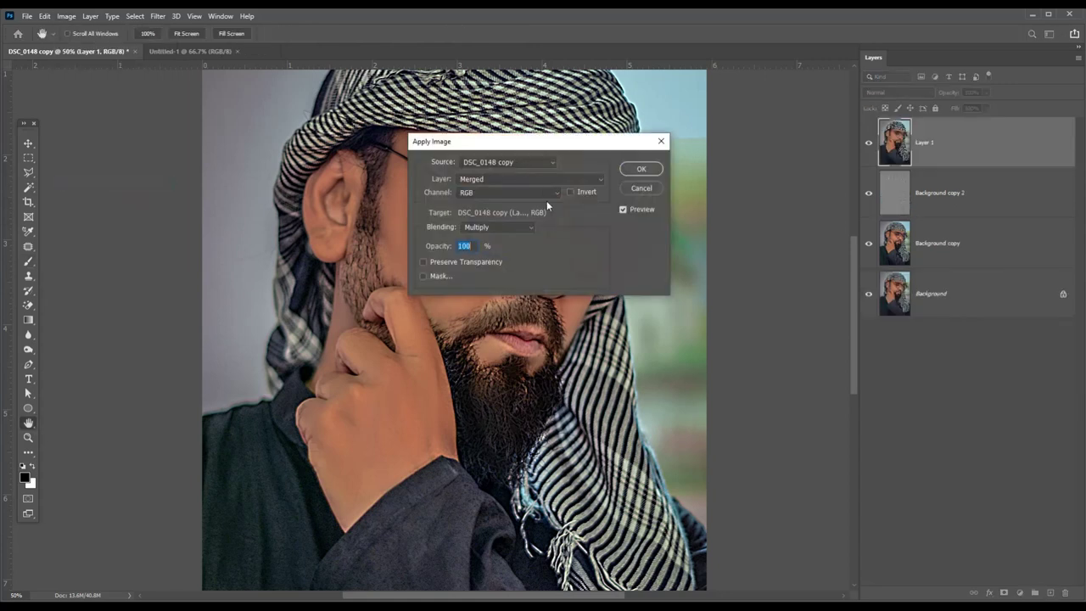
left_click(641, 169)
key("b")
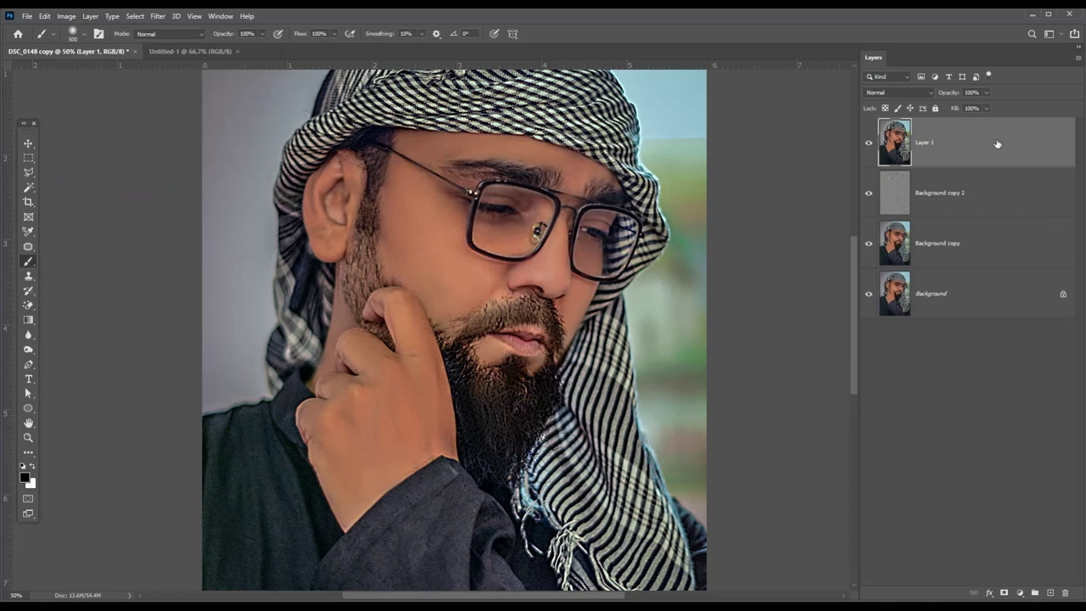
Step: Blur Layer 1 with a radius-15 Gaussian Blur and add a white layer mask
left_click(158, 16)
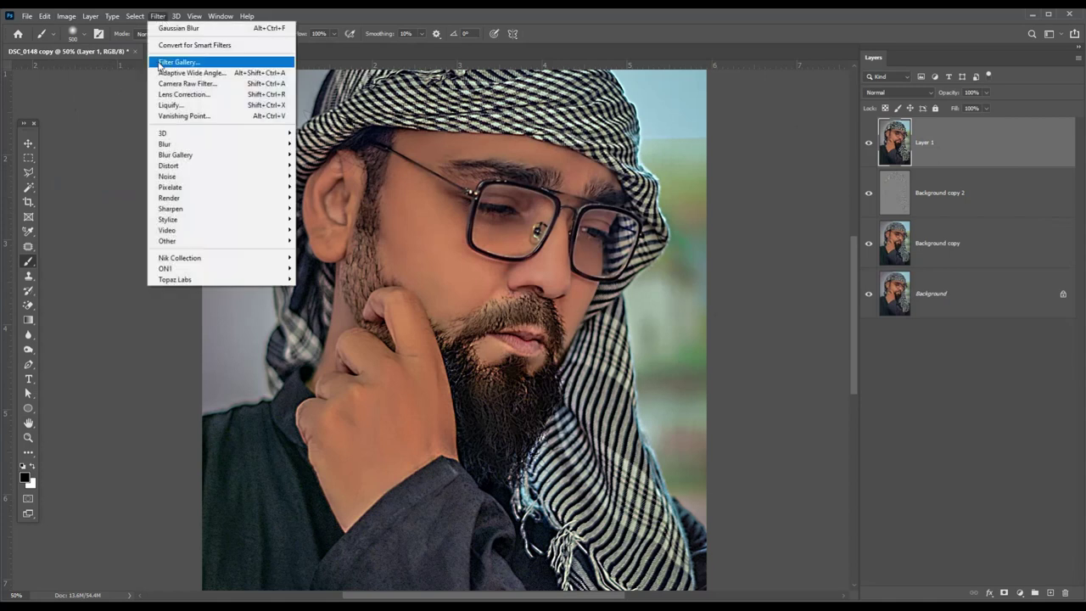
mouse_move(164, 144)
left_click(335, 186)
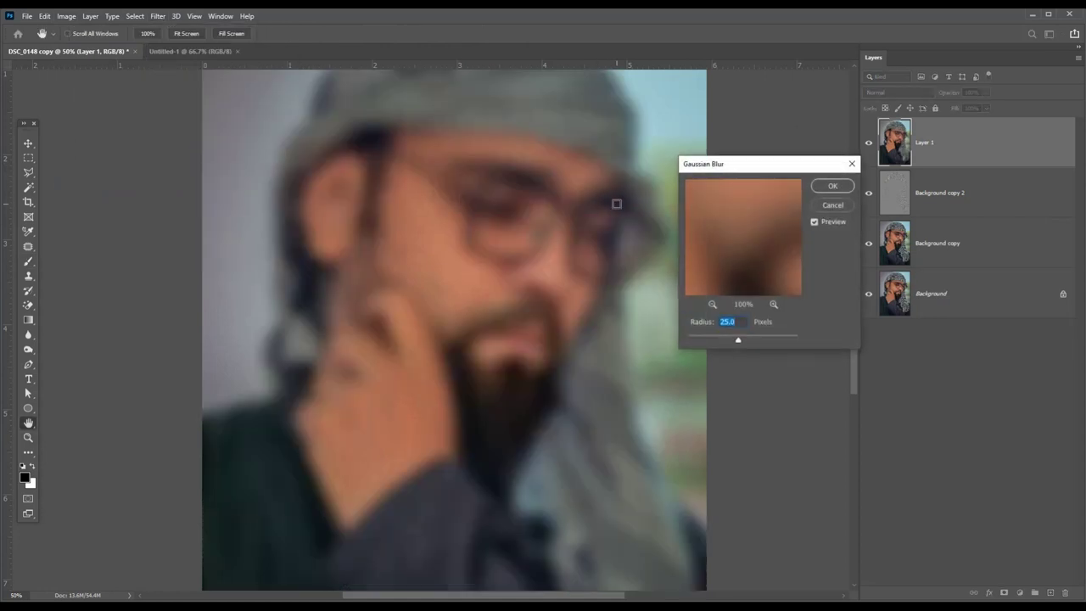
type("15")
left_click(830, 186)
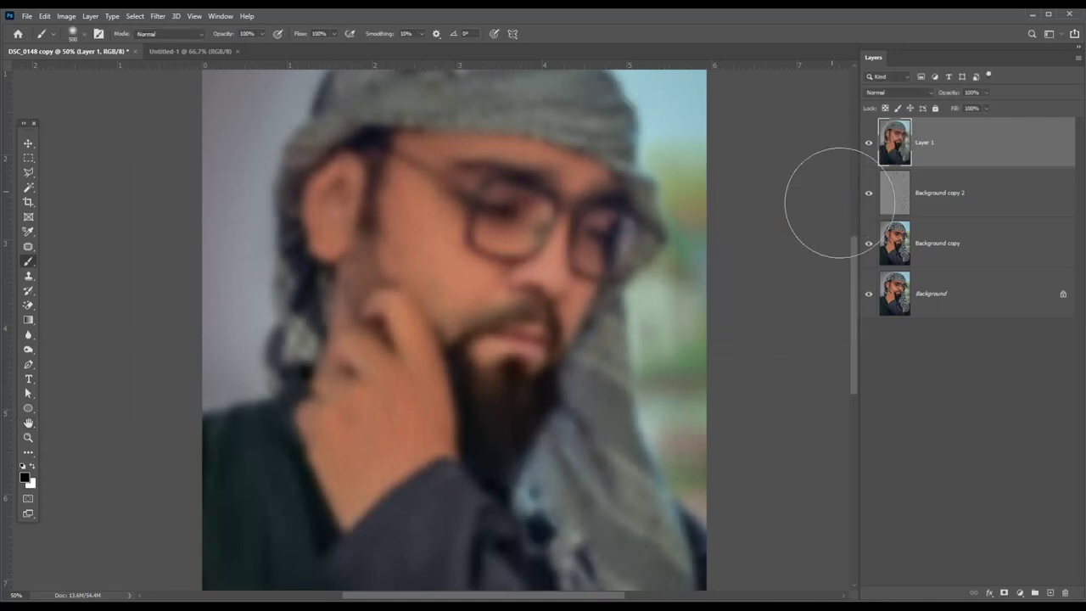
left_click(1004, 593)
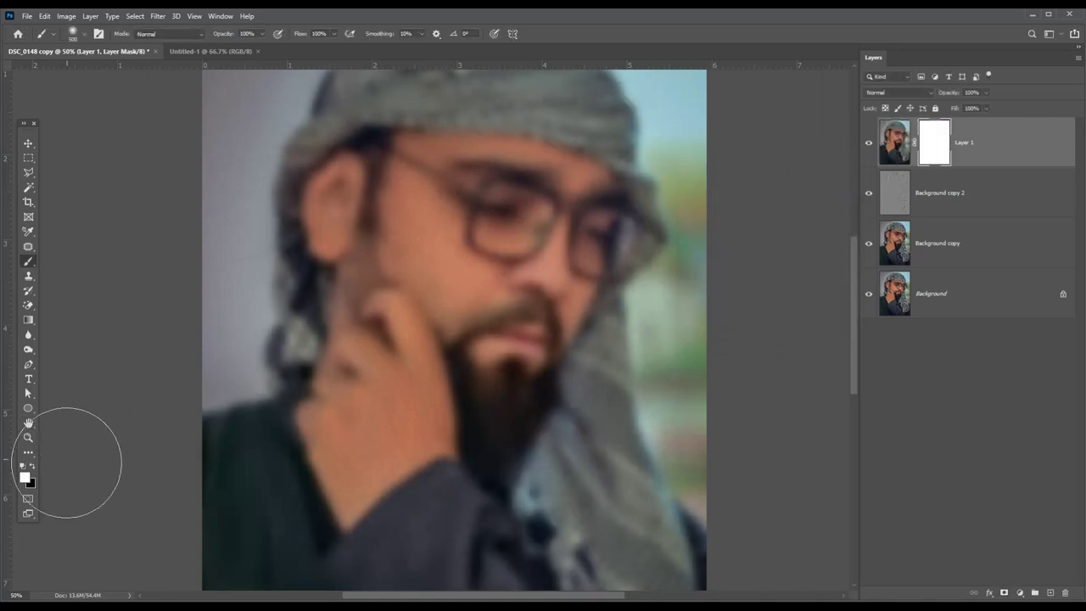
Step: Fill Layer 1's mask black to hide the blur
right_click(28, 320)
left_click(85, 326)
key("shift+g")
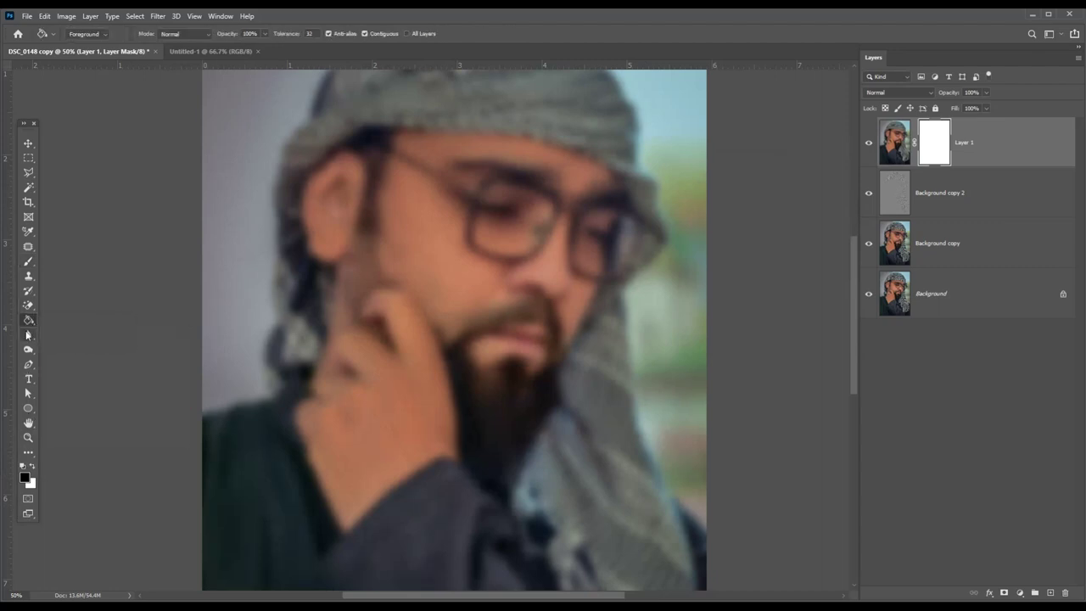
left_click(357, 283)
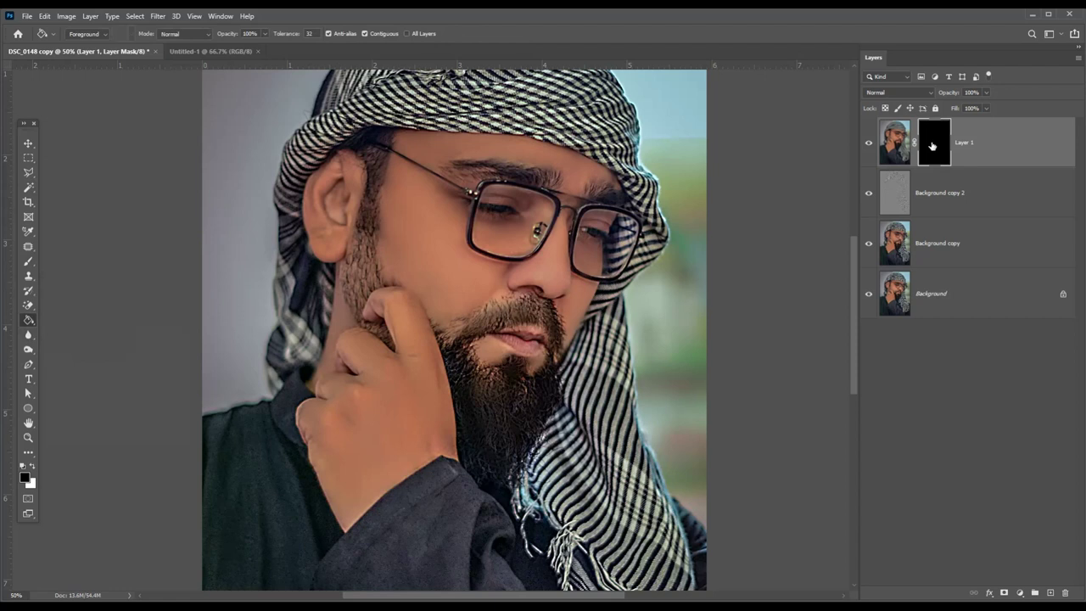
Step: Paint white on the mask along the turban, scarf and photo edges to reveal the blur there
left_click(28, 260)
left_click(31, 468)
mouse_move(297, 157)
left_mouse_down()
mouse_move(255, 121)
mouse_move(230, 267)
mouse_move(265, 302)
mouse_move(250, 543)
left_mouse_up()
mouse_move(739, 560)
left_mouse_down()
mouse_move(632, 360)
mouse_move(735, 145)
left_mouse_up()
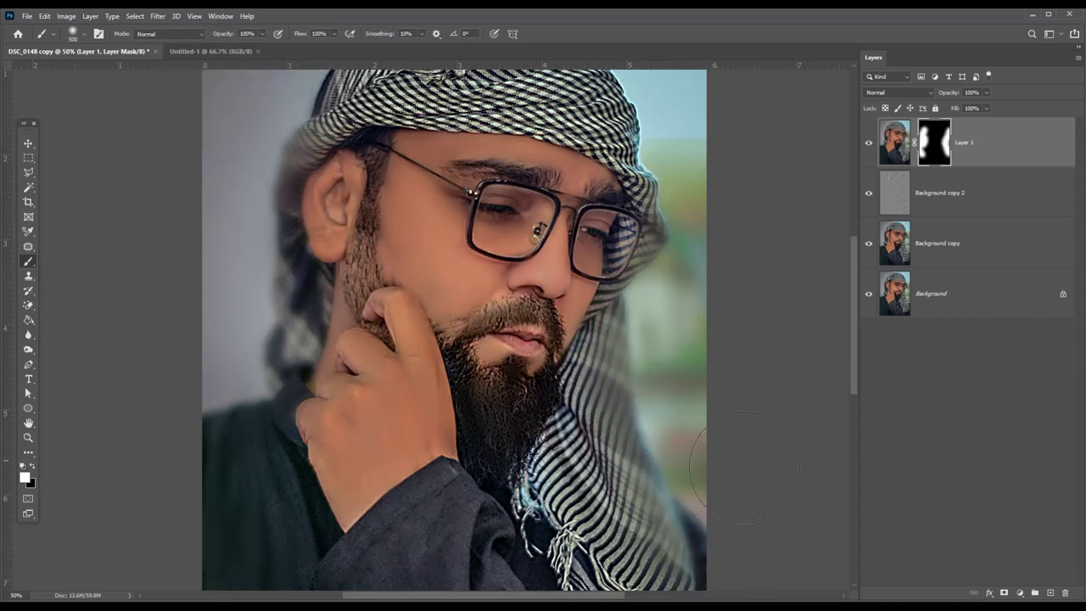
left_click_drag(704, 546, 522, 577)
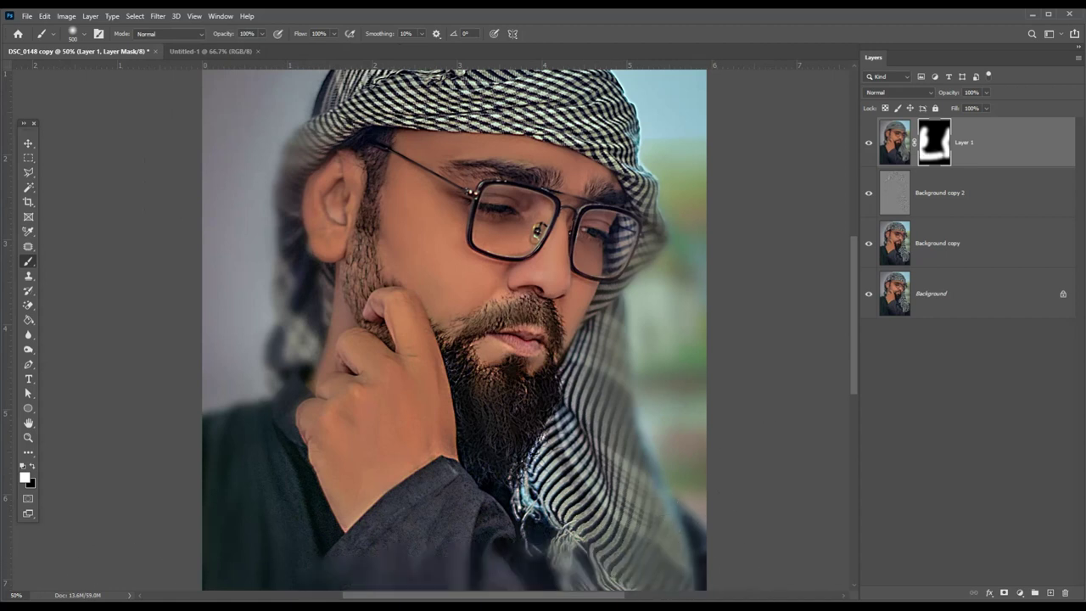
mouse_move(274, 286)
left_mouse_down()
mouse_move(267, 206)
mouse_move(257, 363)
left_mouse_up()
left_click_drag(223, 484, 116, 430)
Step: Lower Layer 1's fill to 51% and target its image instead of the mask
left_click(988, 108)
left_click_drag(972, 126, 962, 125)
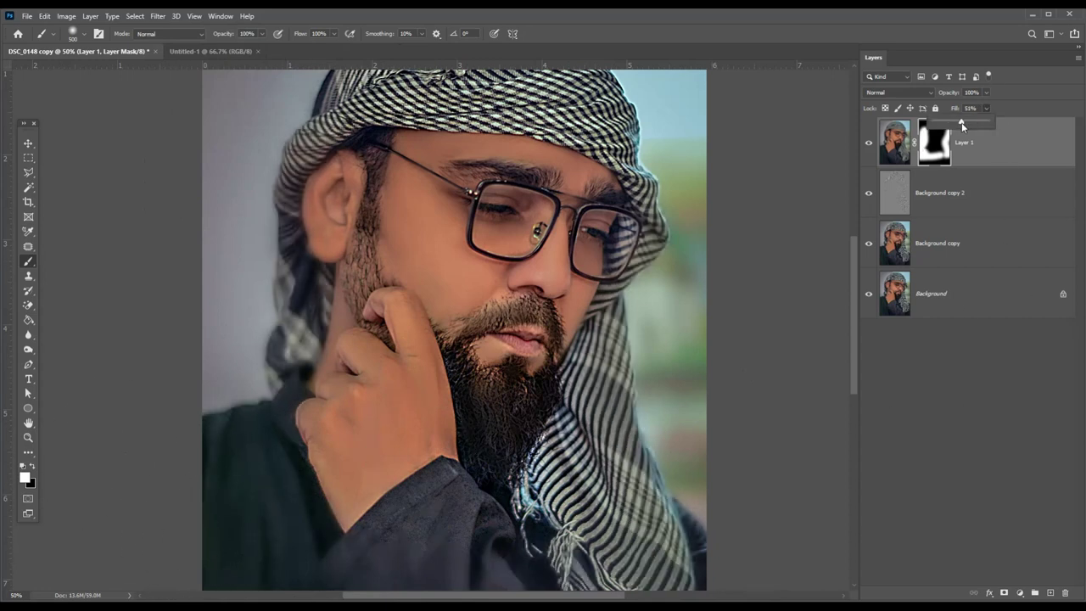
left_click(934, 420)
left_click(999, 148)
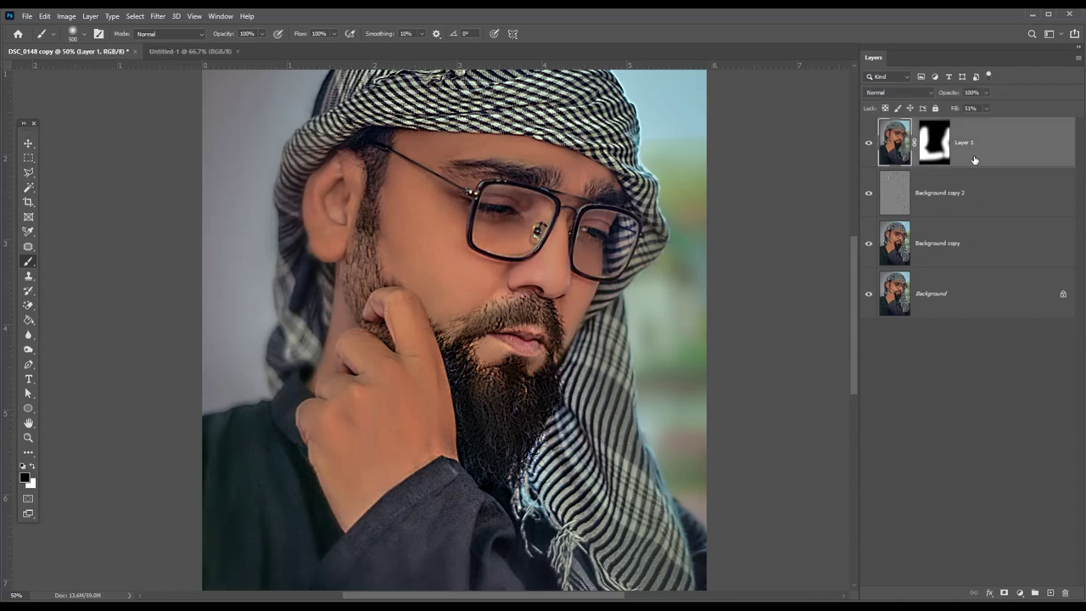
Step: Zoom out to see the whole photo, opening Camera Raw briefly and cancelling it
key("x")
key("v")
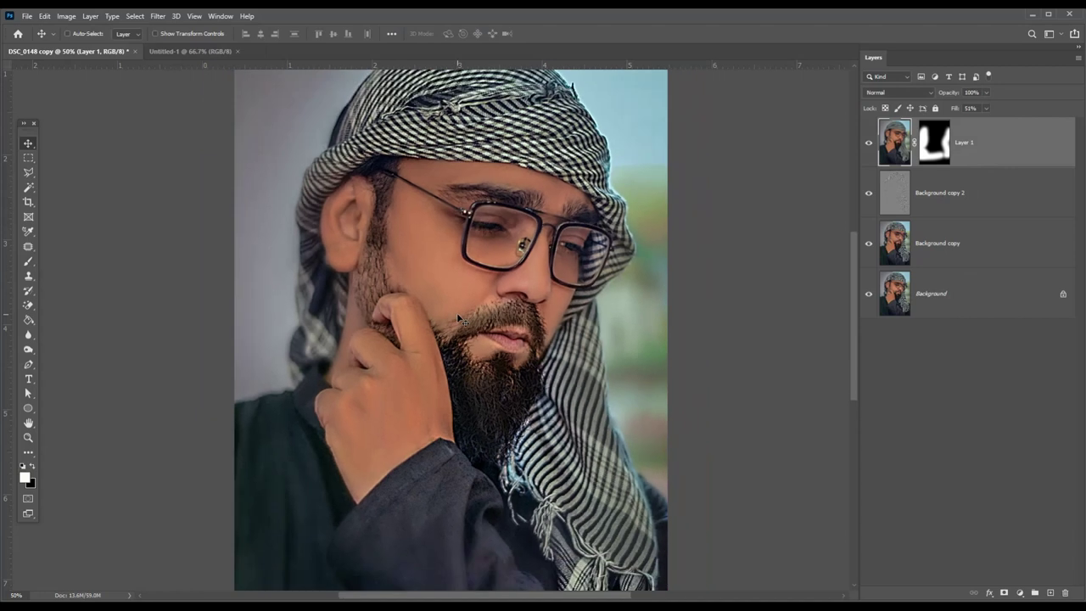
key("ctrl+minus")
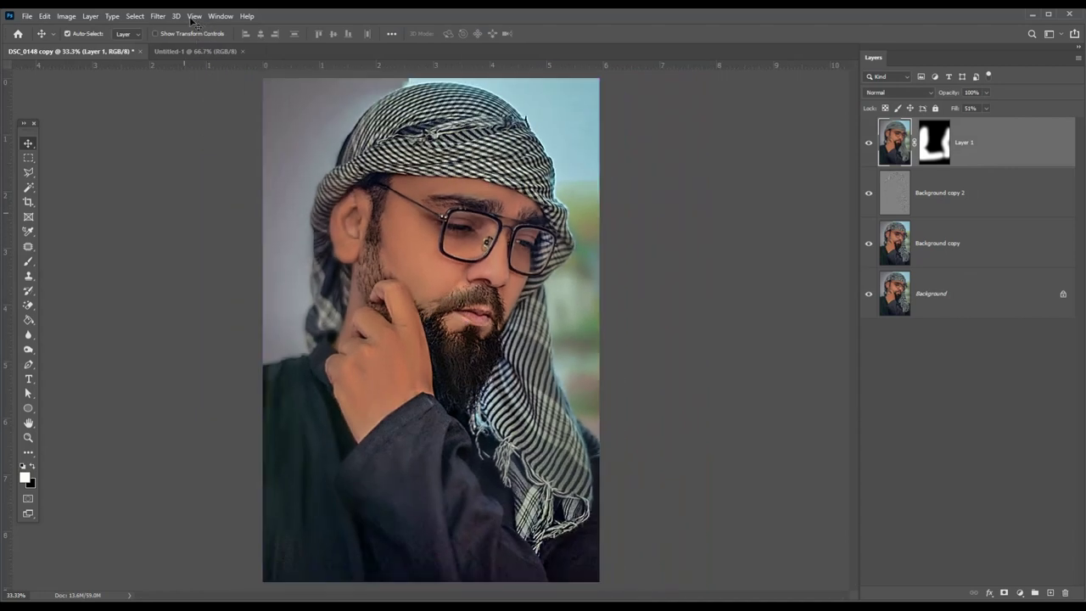
left_click(158, 16)
left_click(219, 94)
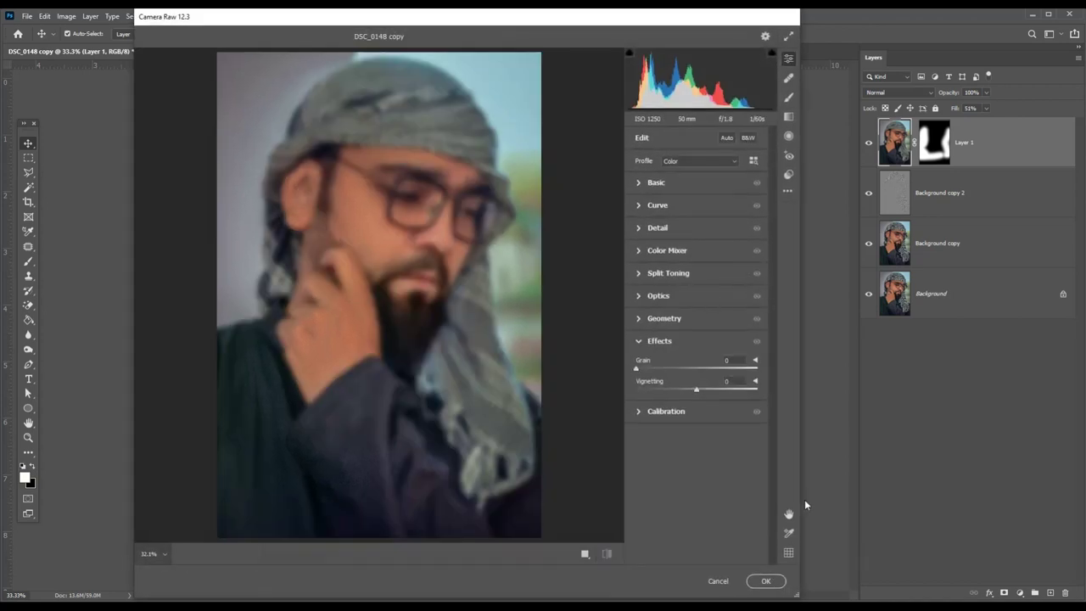
left_click(718, 581)
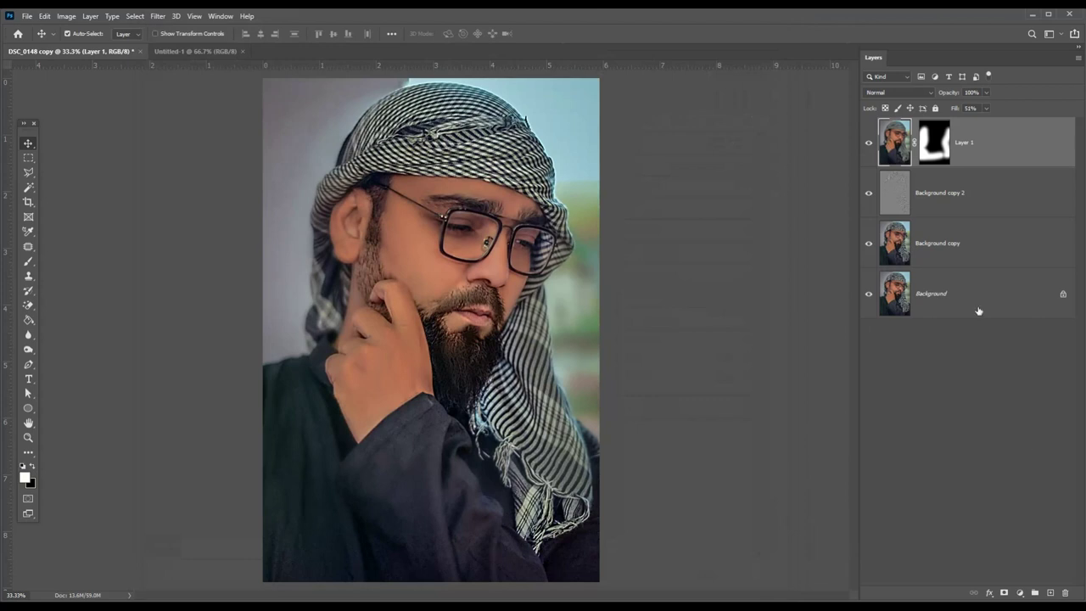
Step: Add Layer 2 on top and fill it with the merged visible image via Apply Image
left_click(1050, 592)
left_click(66, 15)
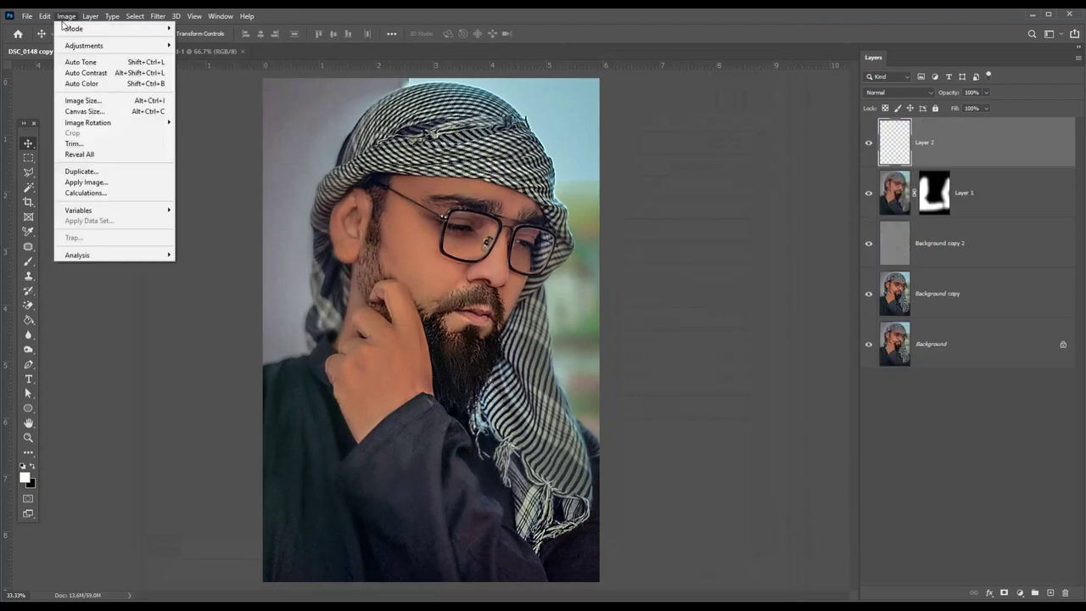
left_click(77, 179)
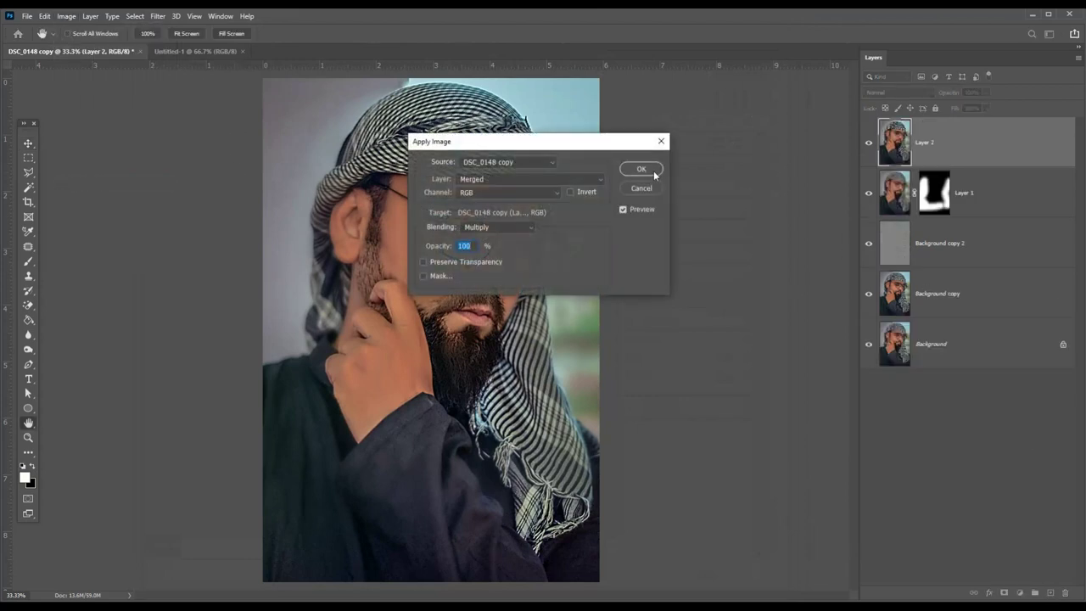
left_click(642, 169)
key("v")
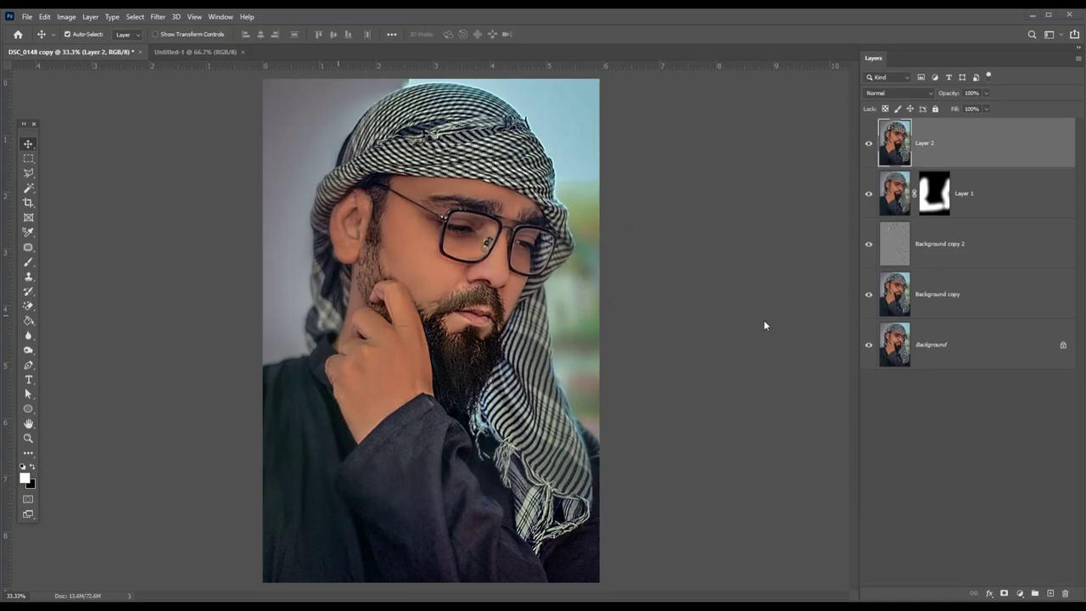
Step: In the Camera Raw Filter, raise Vibrance to +35, brighten highlights and deepen shadows
left_click(157, 16)
left_click(208, 80)
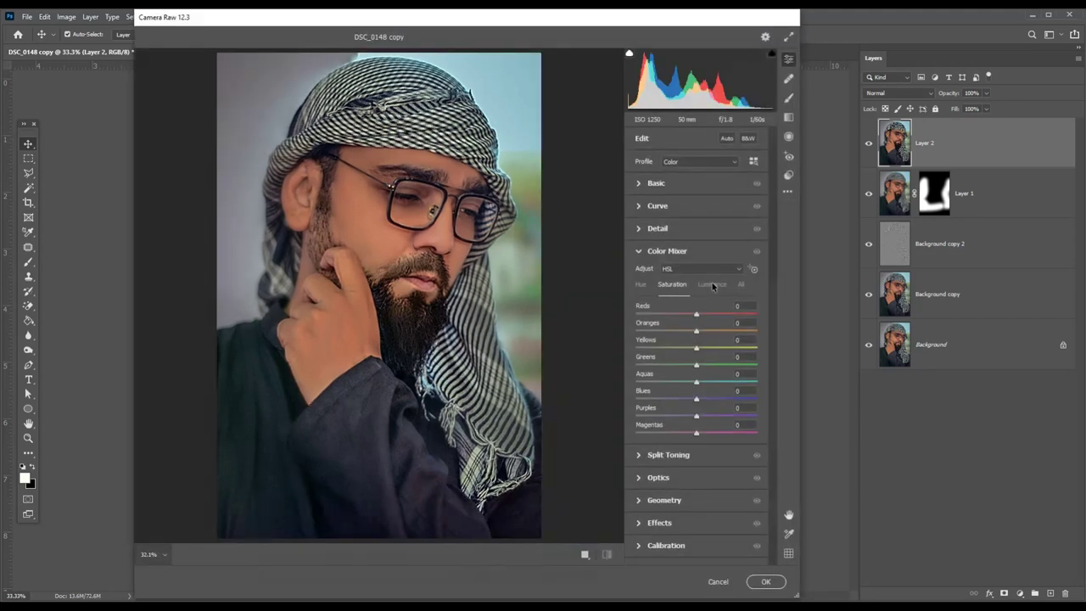
left_click(674, 183)
left_click_drag(710, 454, 718, 453)
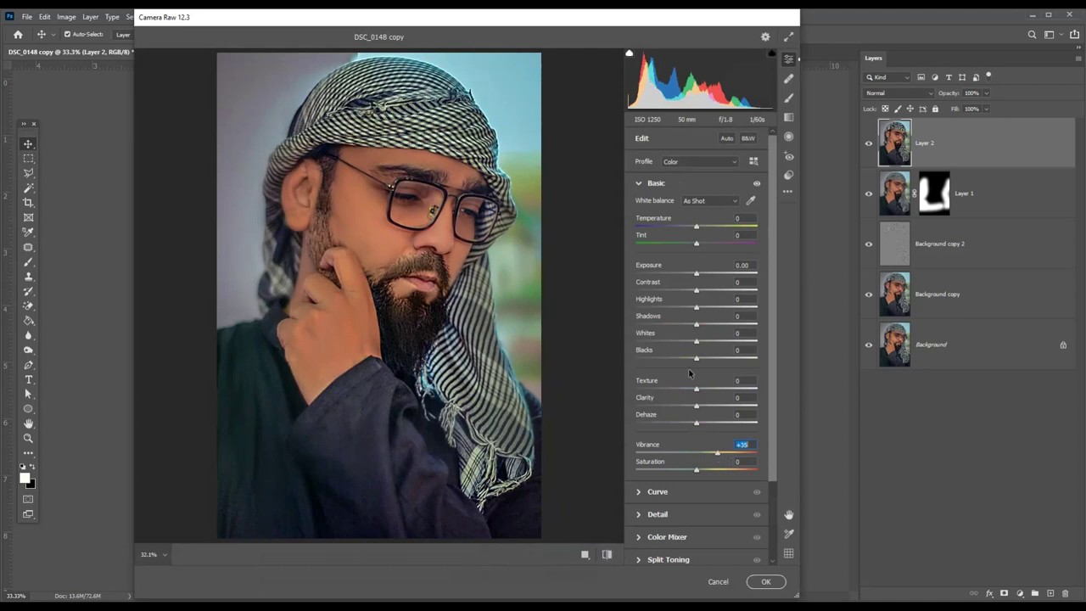
mouse_move(702, 326)
left_mouse_down()
mouse_move(675, 308)
mouse_move(709, 307)
mouse_move(681, 326)
mouse_move(681, 360)
left_mouse_up()
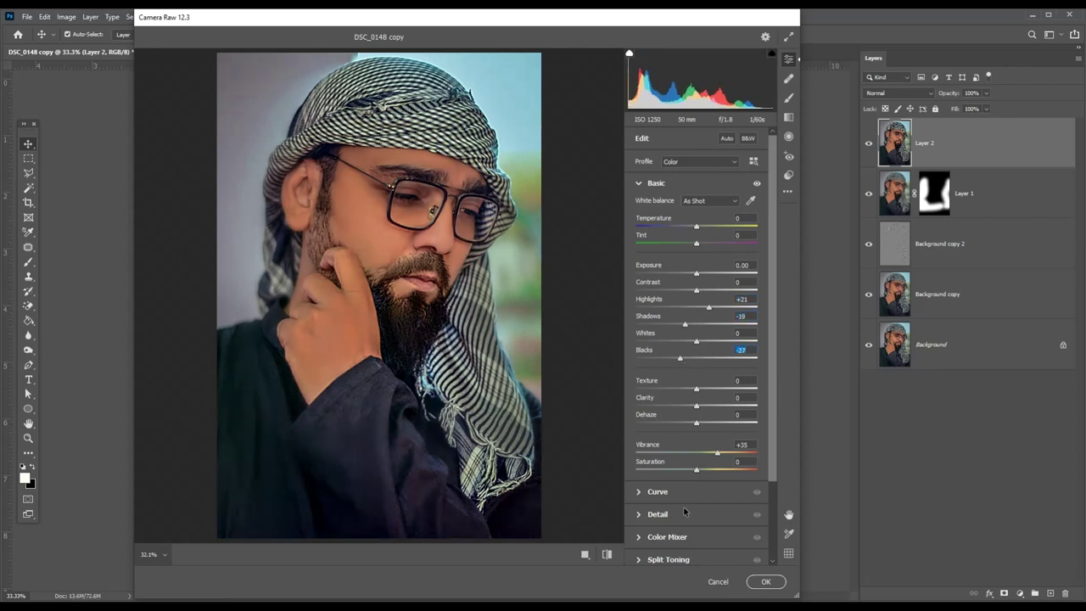
scroll(683, 510, "down", 3)
Step: Shift the Blues hue to -59 and Aquas hue to +26, and darken blue luminance
left_click(703, 484)
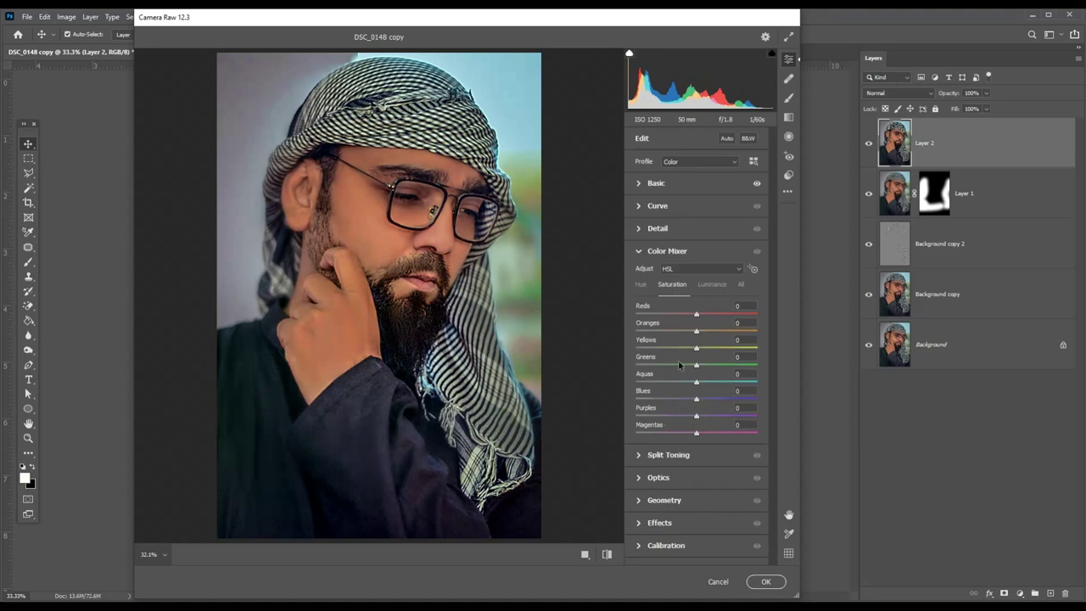
left_click(640, 284)
left_click_drag(690, 399, 661, 399)
left_click(712, 381)
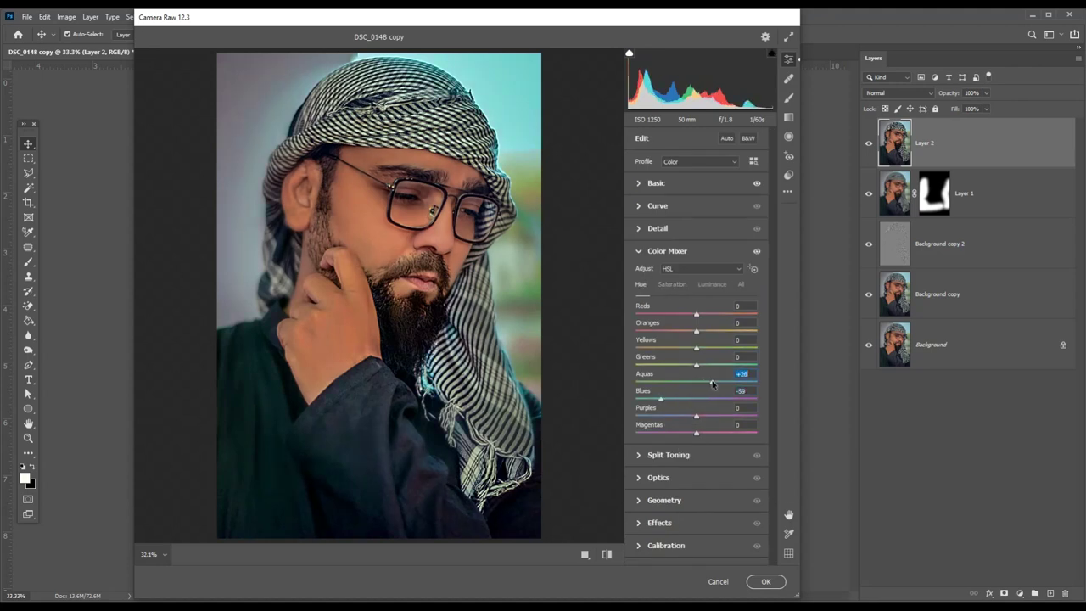
left_click(713, 284)
mouse_move(695, 400)
left_mouse_down()
mouse_move(664, 400)
mouse_move(718, 400)
left_mouse_up()
Step: Brighten red luminance for the skin tones and shift the Purples hue negative
left_click(673, 284)
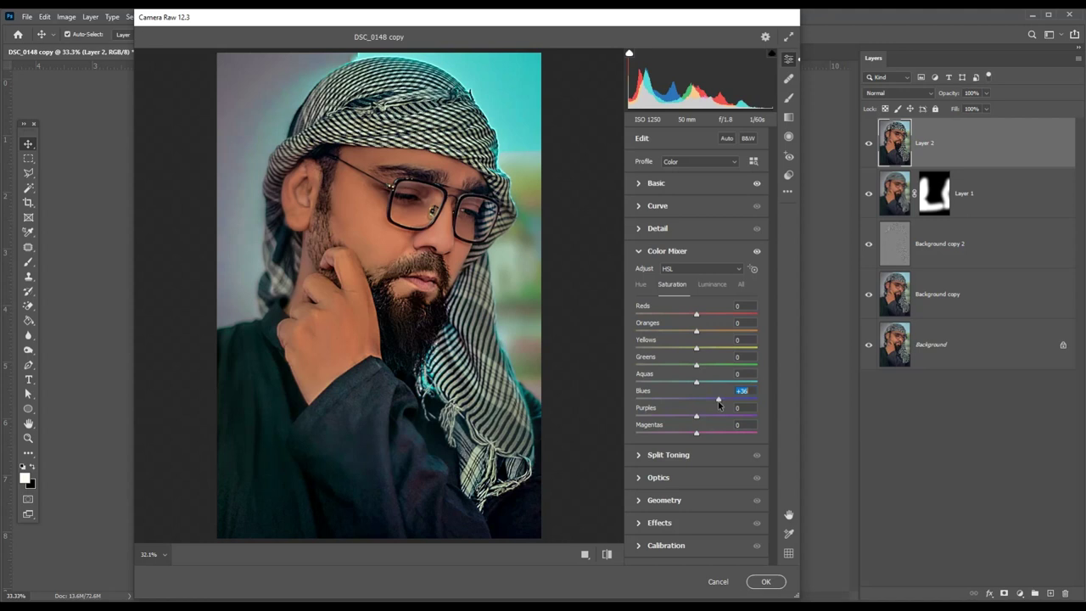
left_click(712, 285)
mouse_move(697, 314)
left_mouse_down()
mouse_move(729, 313)
mouse_move(708, 332)
mouse_move(711, 365)
mouse_move(673, 365)
mouse_move(654, 385)
mouse_move(680, 382)
left_mouse_up()
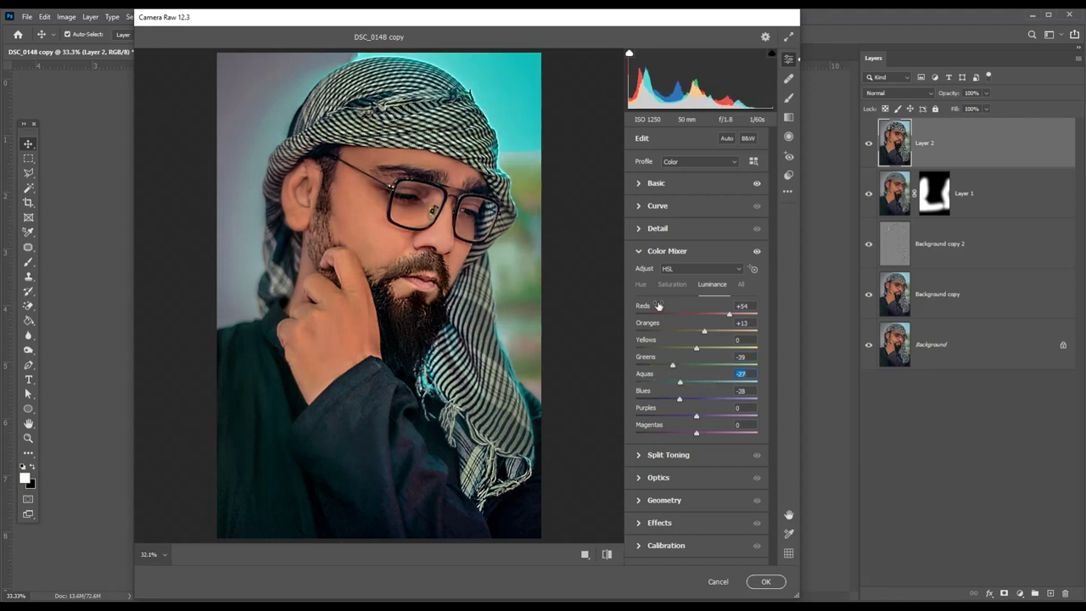
left_click(642, 285)
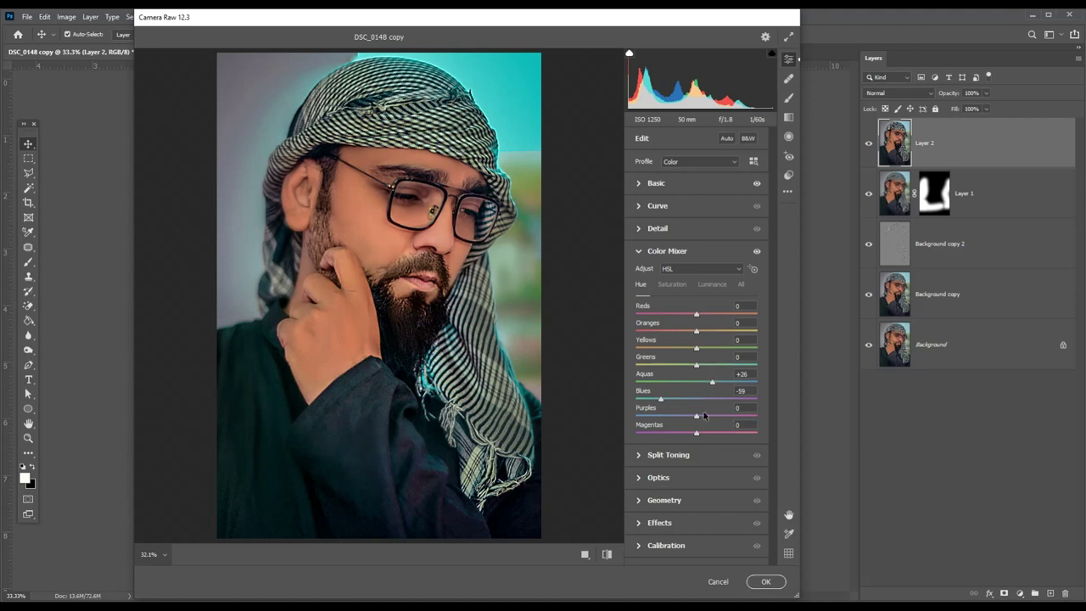
mouse_move(695, 417)
left_mouse_down()
mouse_move(655, 416)
mouse_move(679, 417)
left_mouse_up()
Step: Cool Temperature to -14, nudge Tint toward green, and apply the grade
left_click(667, 189)
left_click_drag(698, 230, 687, 227)
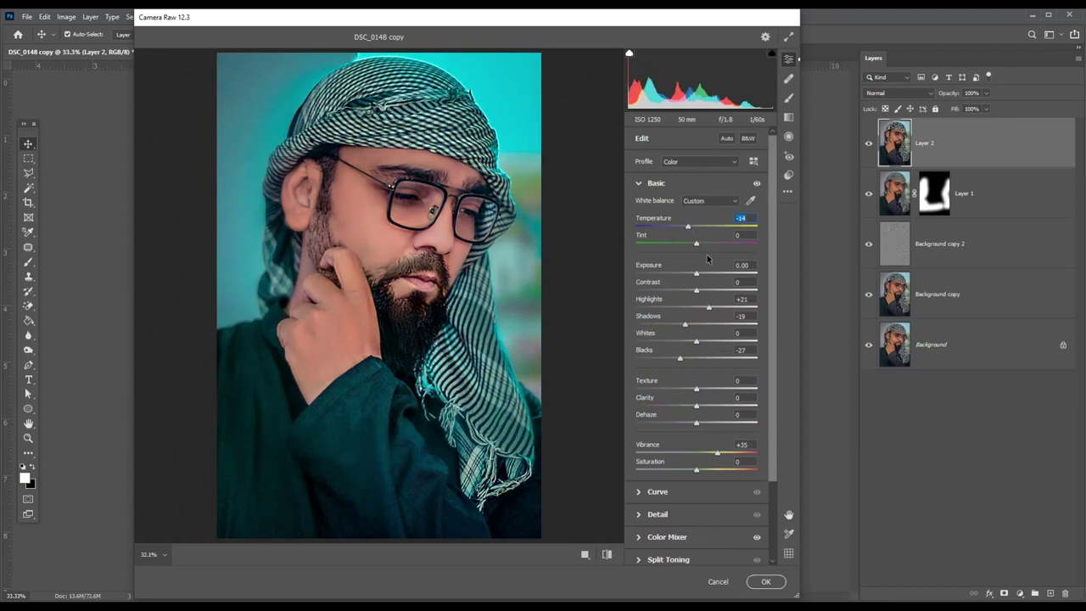
left_click_drag(698, 241, 695, 244)
left_click(765, 582)
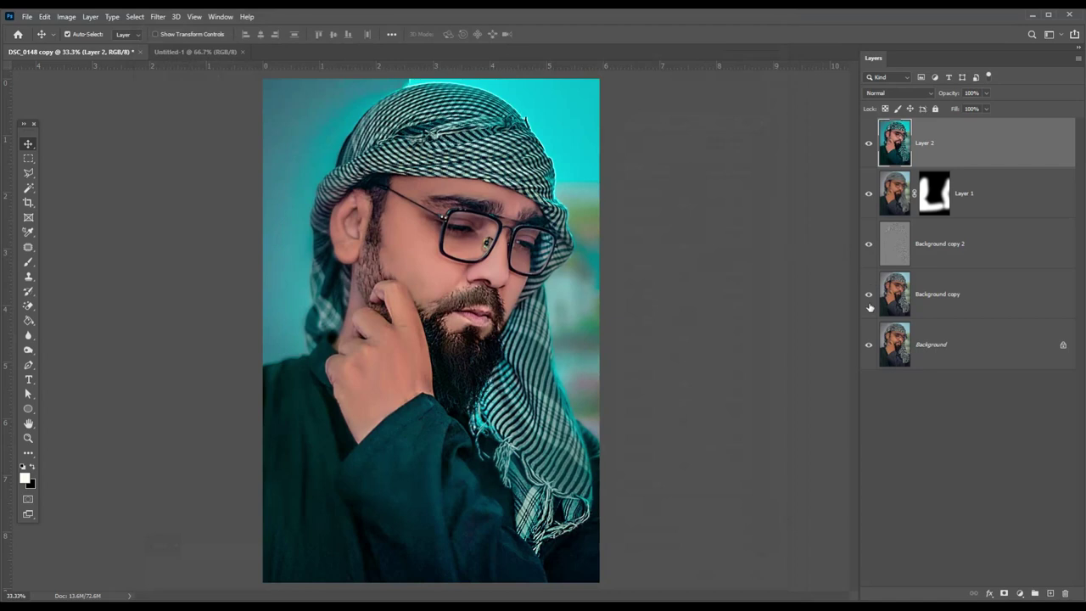
mouse_move(870, 308)
left_mouse_down()
mouse_move(870, 151)
mouse_move(867, 297)
left_mouse_up()
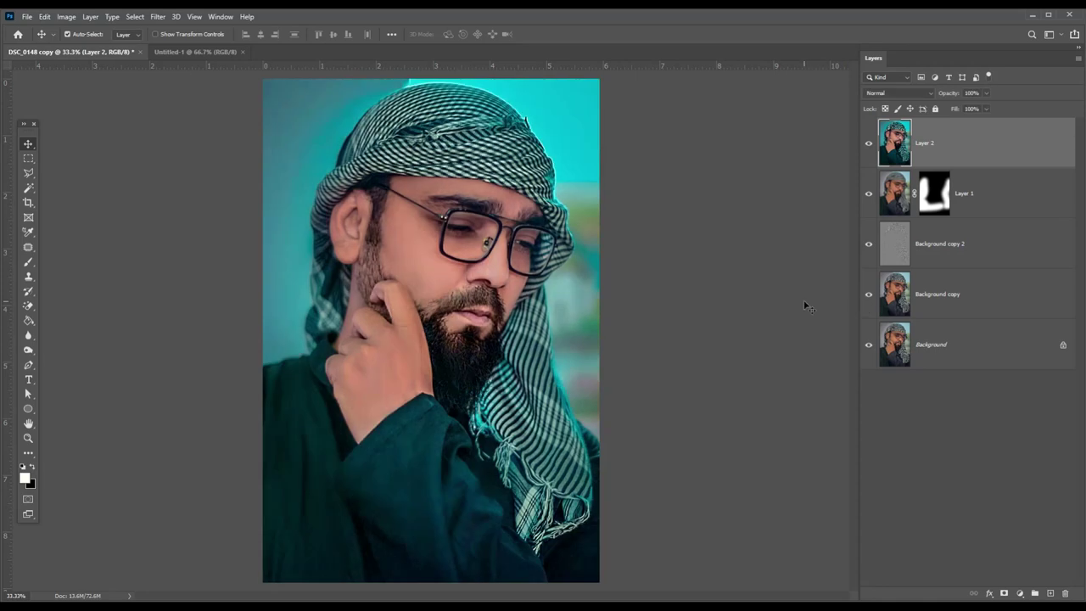